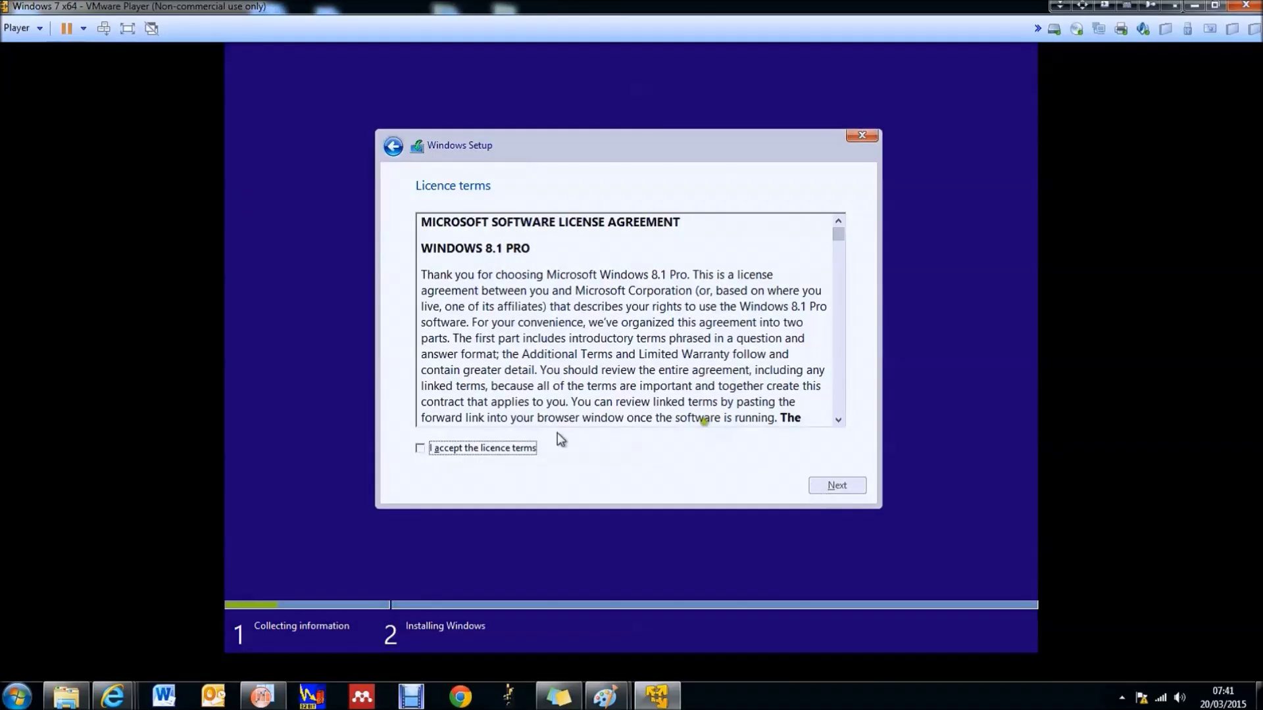
# Accept the licence and start a custom install onto Drive 0 Partition 2, acknowledging the Windows.old warning
pyautogui.click(514, 447)
pyautogui.click(835, 485)
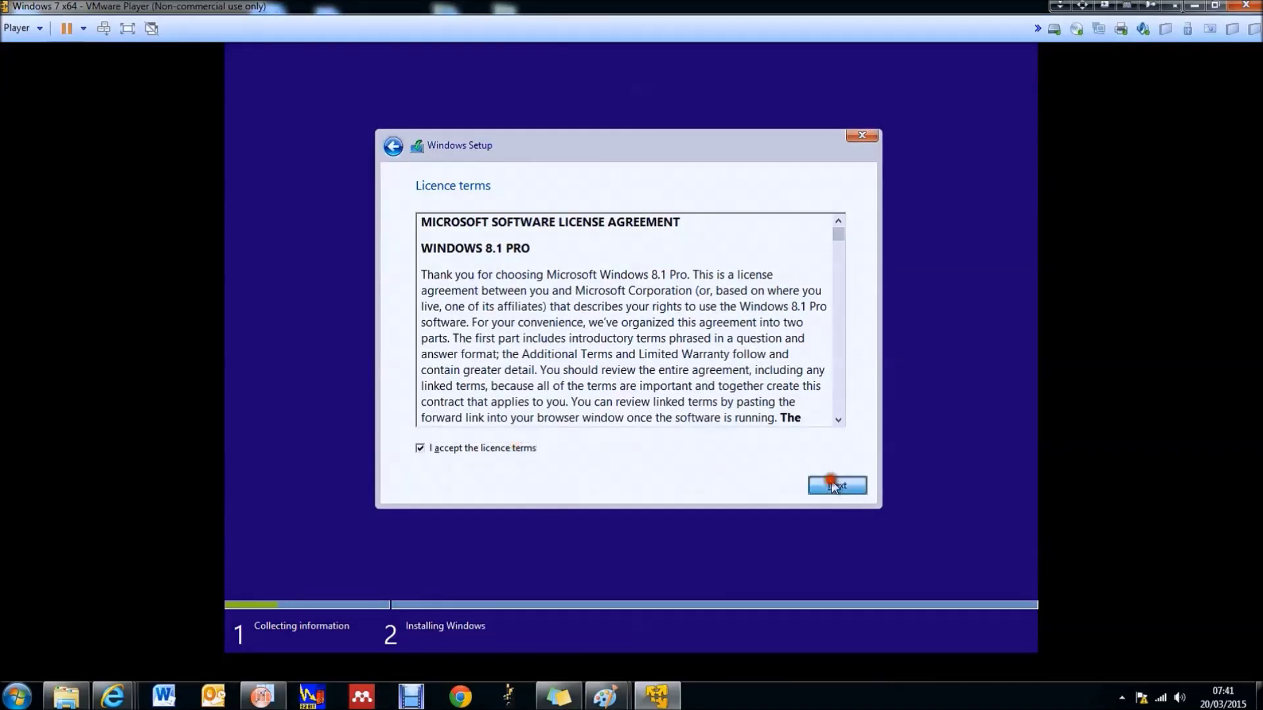
pyautogui.click(646, 338)
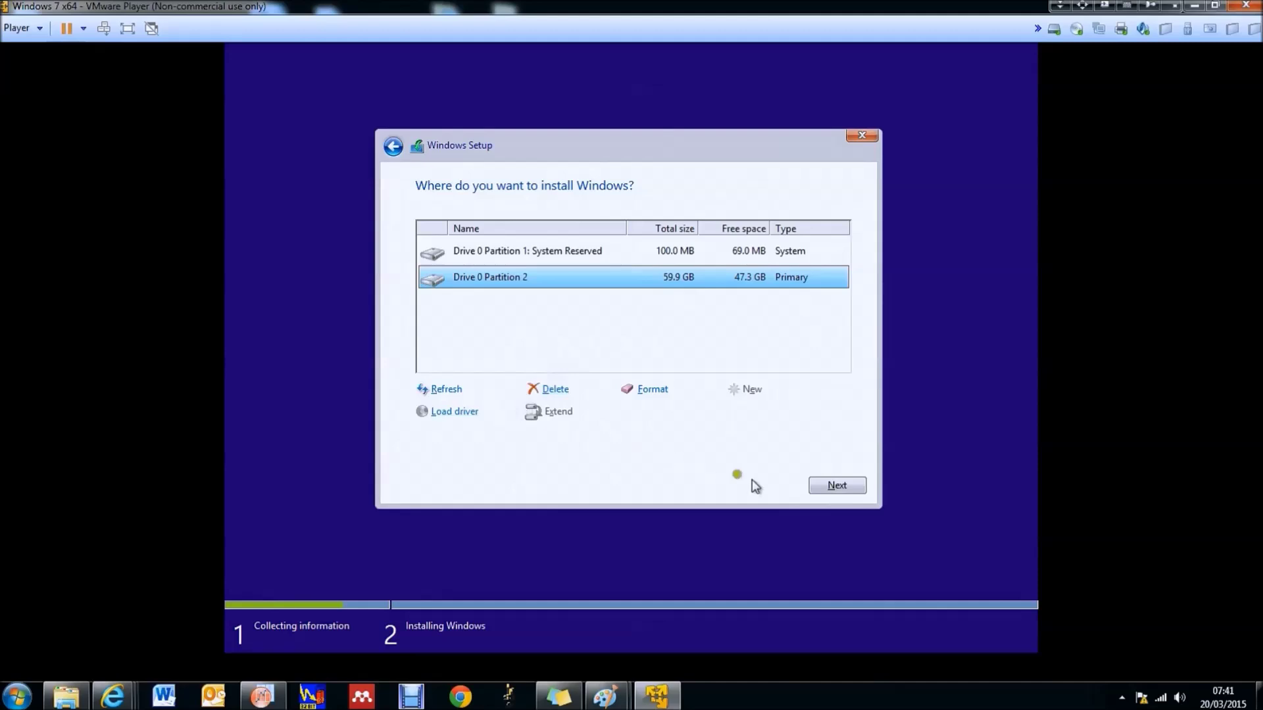
pyautogui.click(824, 487)
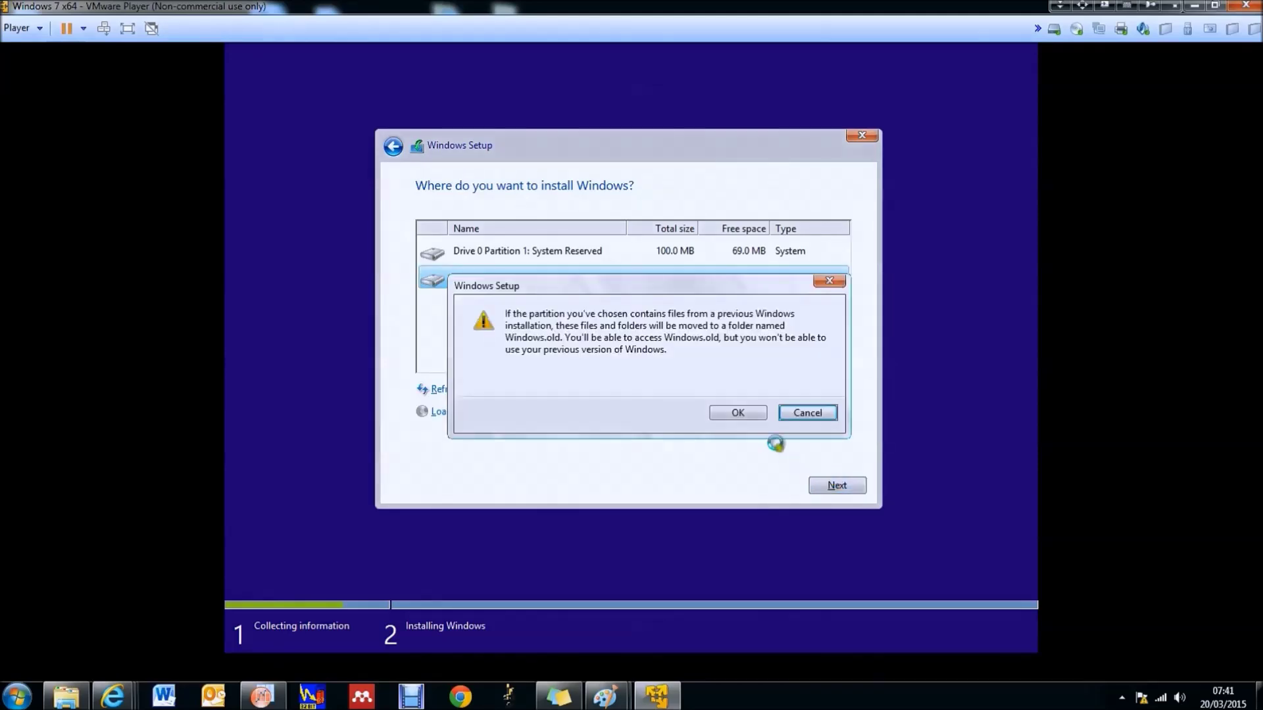
pyautogui.moveTo(664, 338); pyautogui.dragTo(721, 336)
pyautogui.click(737, 413)
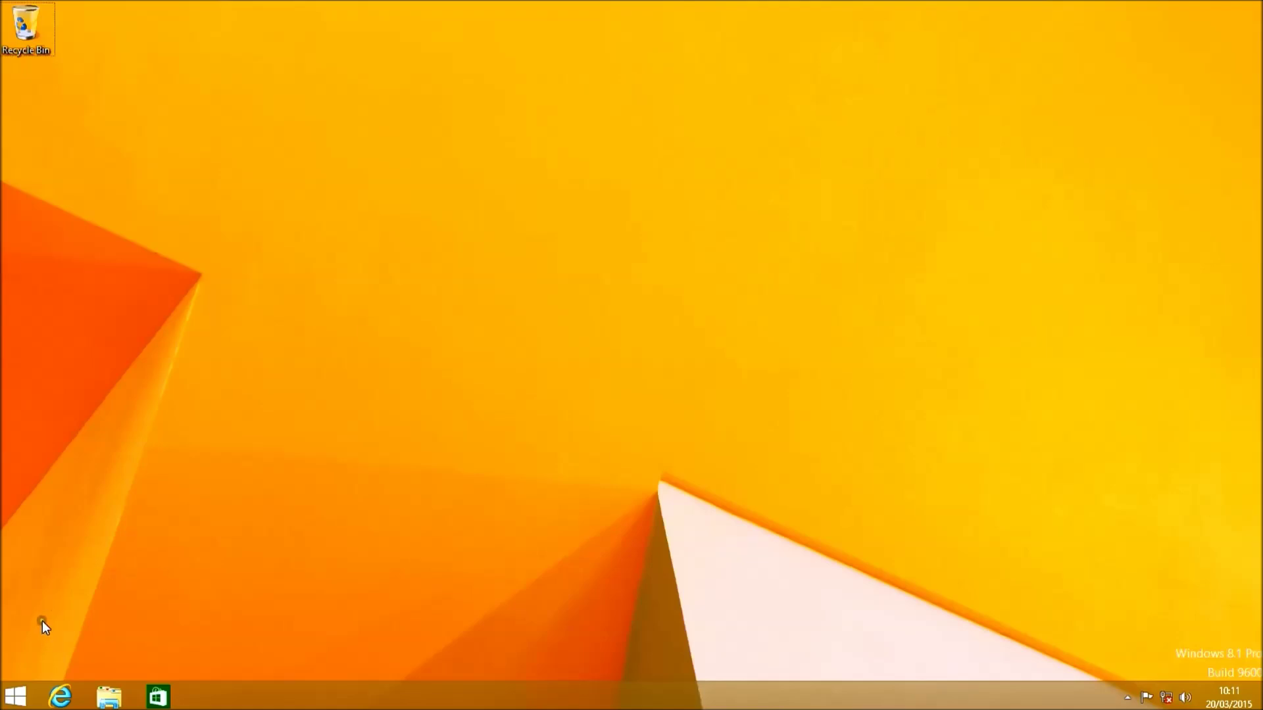
# Open This PC and browse to the old profile at C:\Windows.old\Users\Test
pyautogui.click(109, 696)
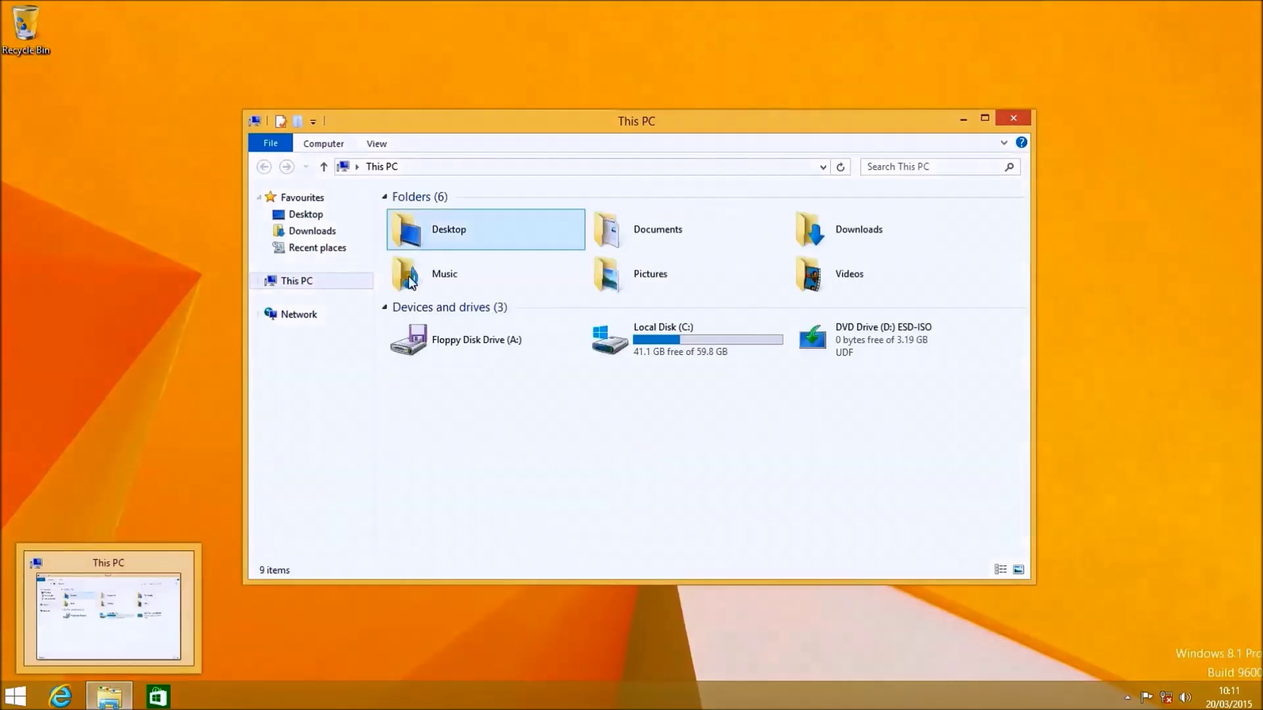
pyautogui.moveTo(546, 119); pyautogui.dragTo(1, 89)
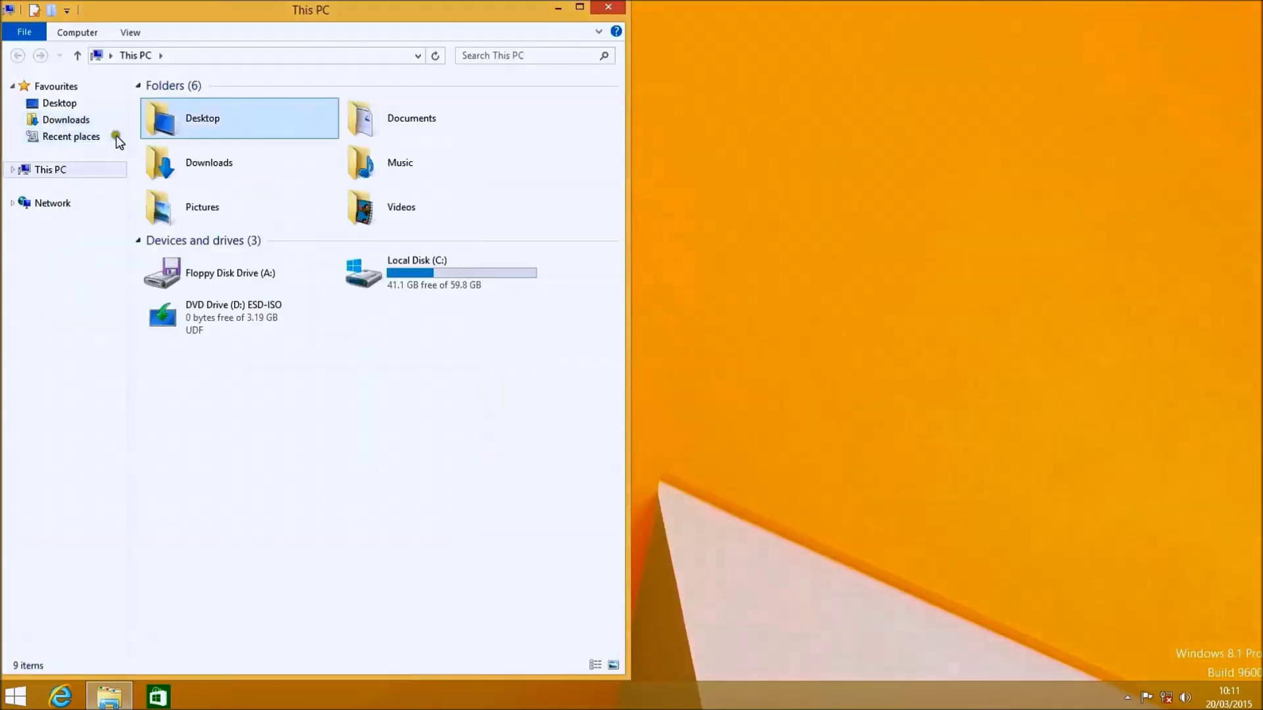
pyautogui.doubleClick(398, 292)
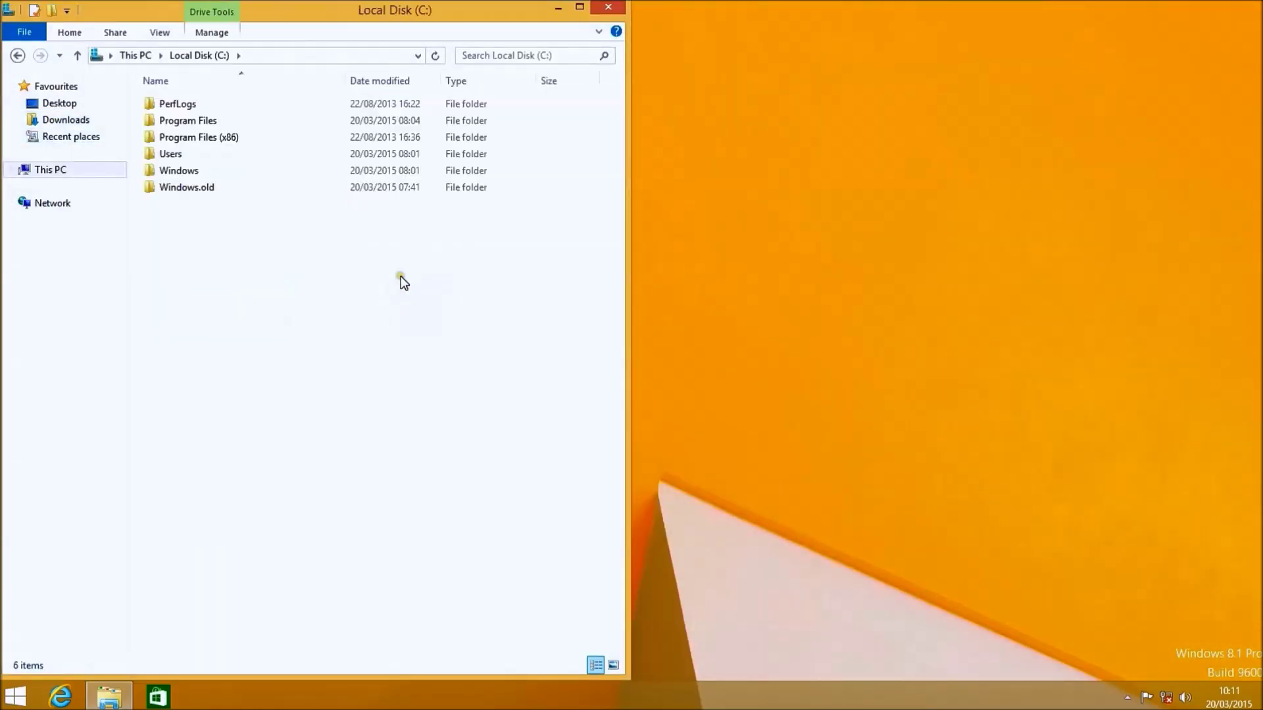
pyautogui.doubleClick(201, 187)
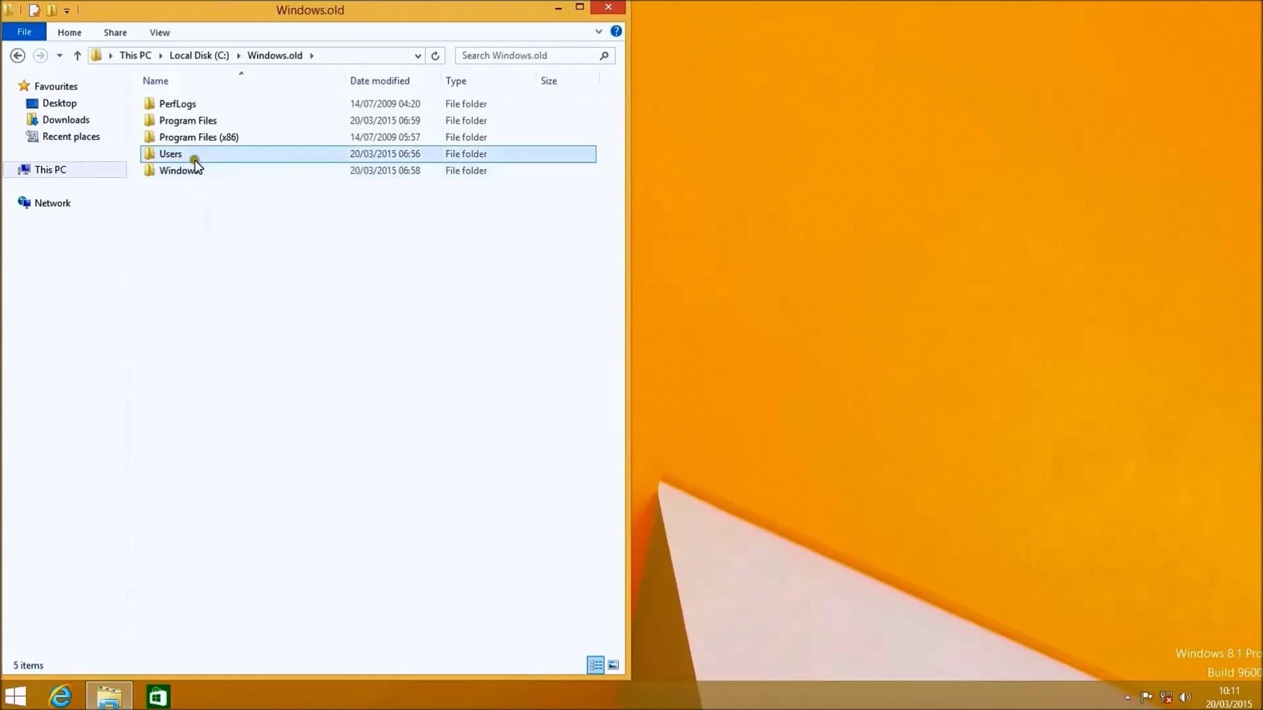
pyautogui.doubleClick(193, 157)
pyautogui.doubleClick(187, 119)
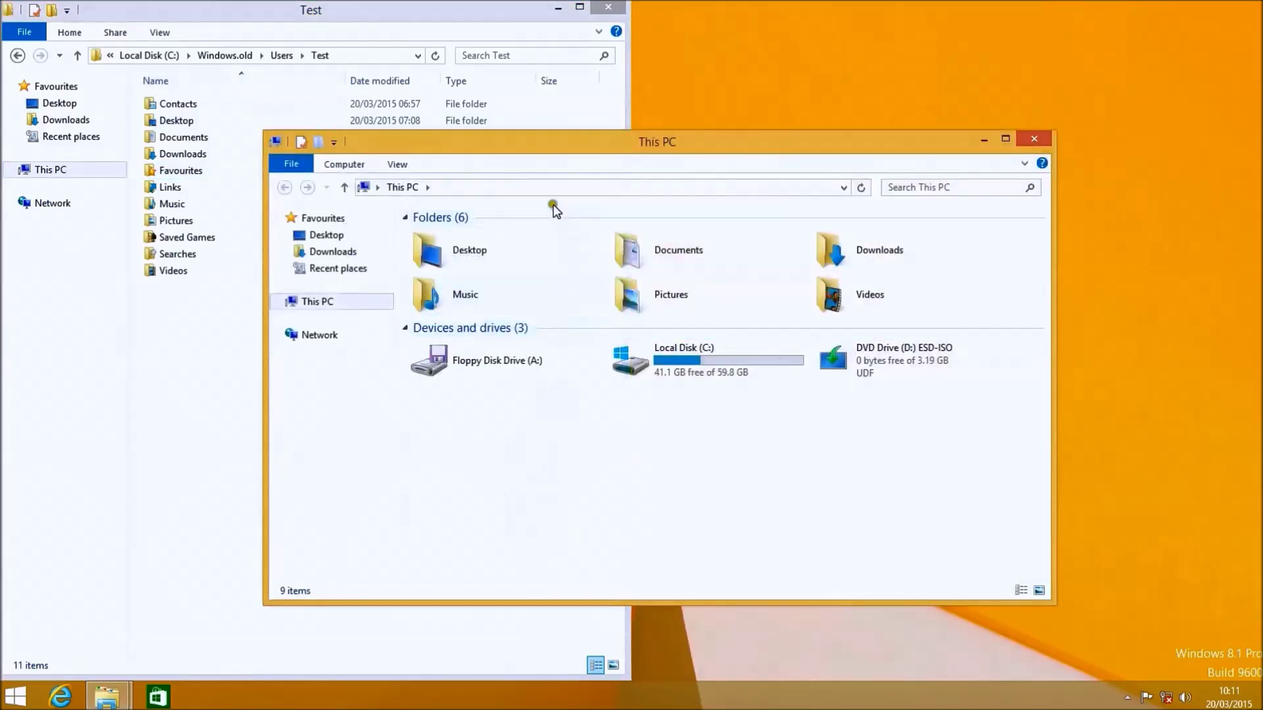
# Snap the second window to the right half and open the new user's profile folder under C:\Users
pyautogui.moveTo(542, 136); pyautogui.dragTo(1260, 145)
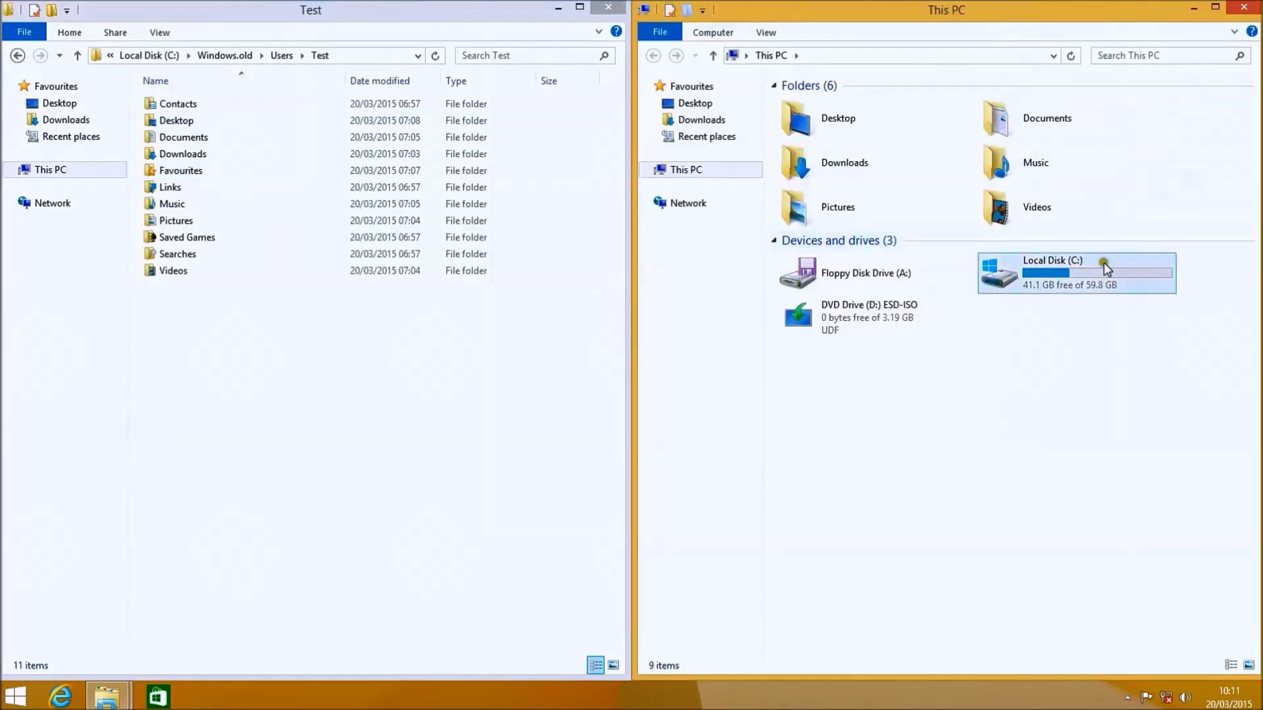
pyautogui.doubleClick(1043, 287)
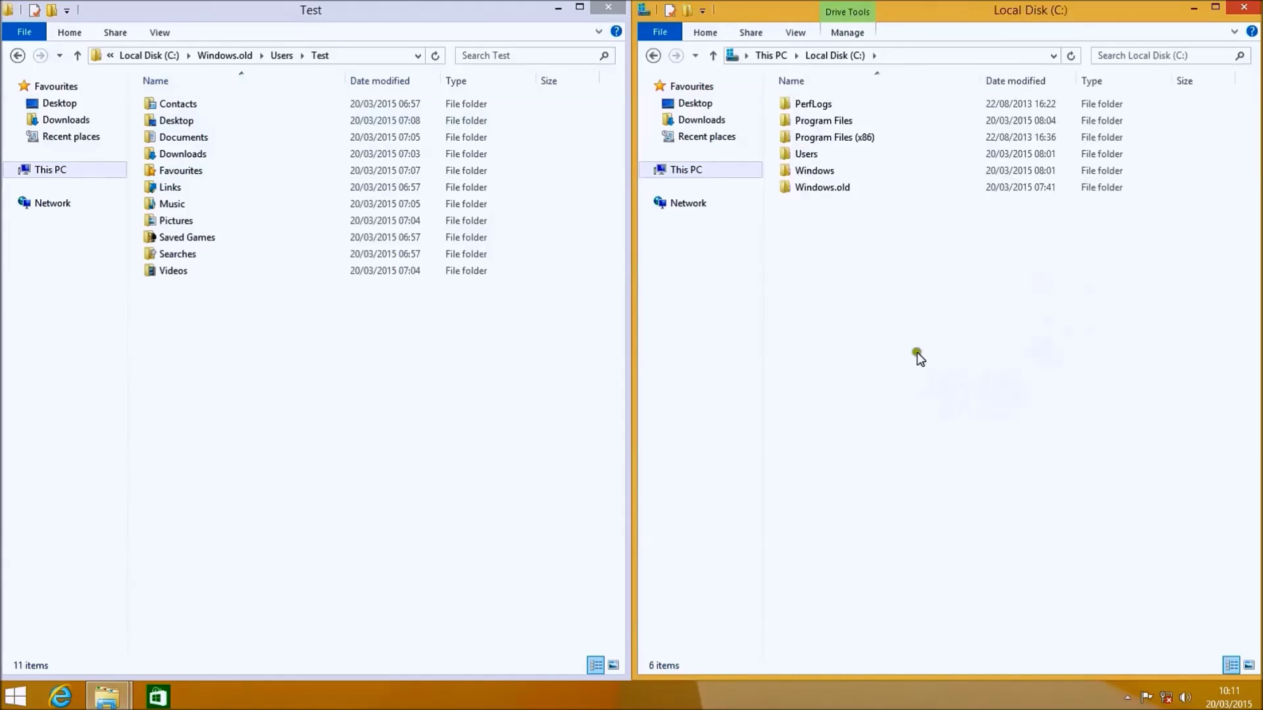
pyautogui.click(806, 158)
pyautogui.doubleClick(806, 158)
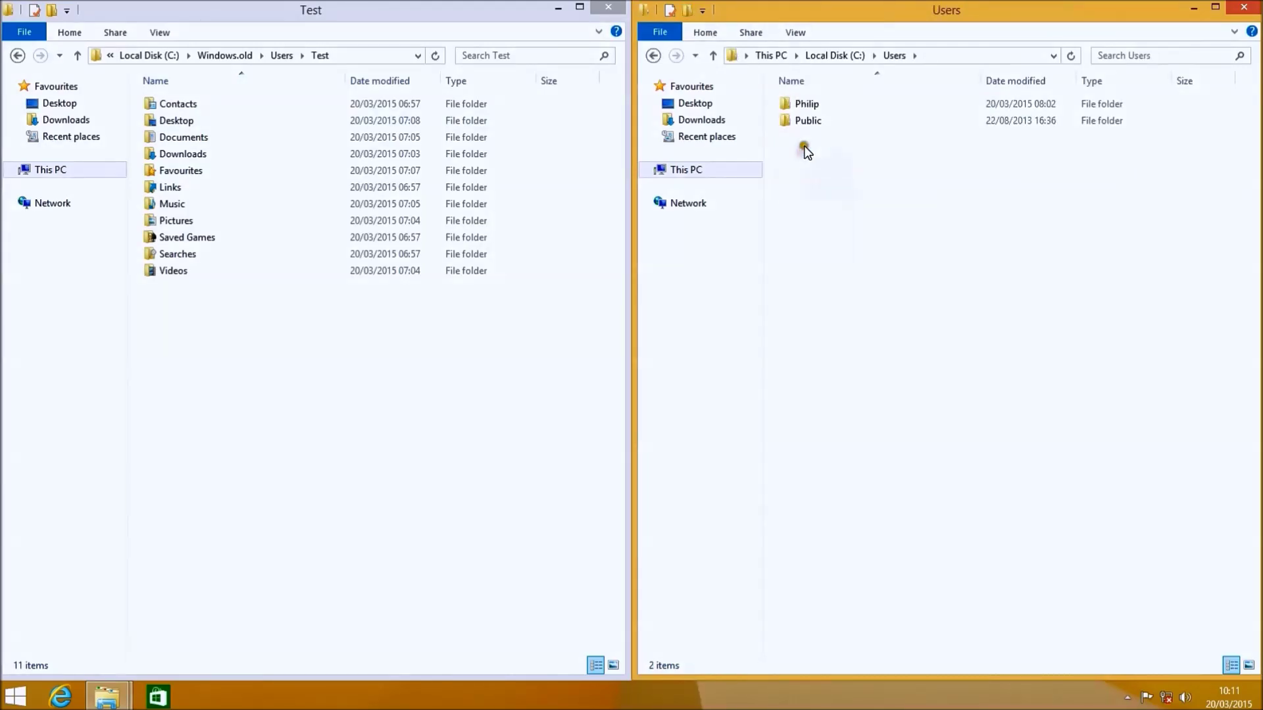
pyautogui.click(815, 120)
pyautogui.doubleClick(814, 105)
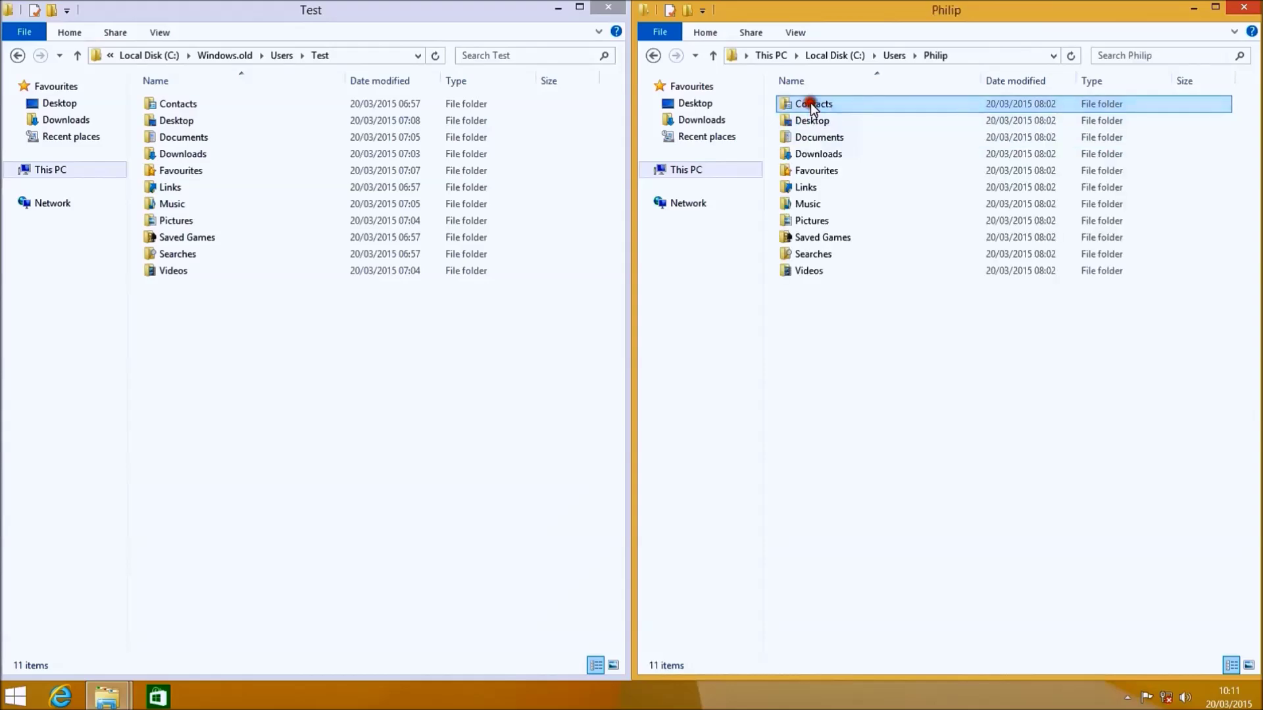
# Open the new user's empty Desktop folder in the right window
pyautogui.press('Down')
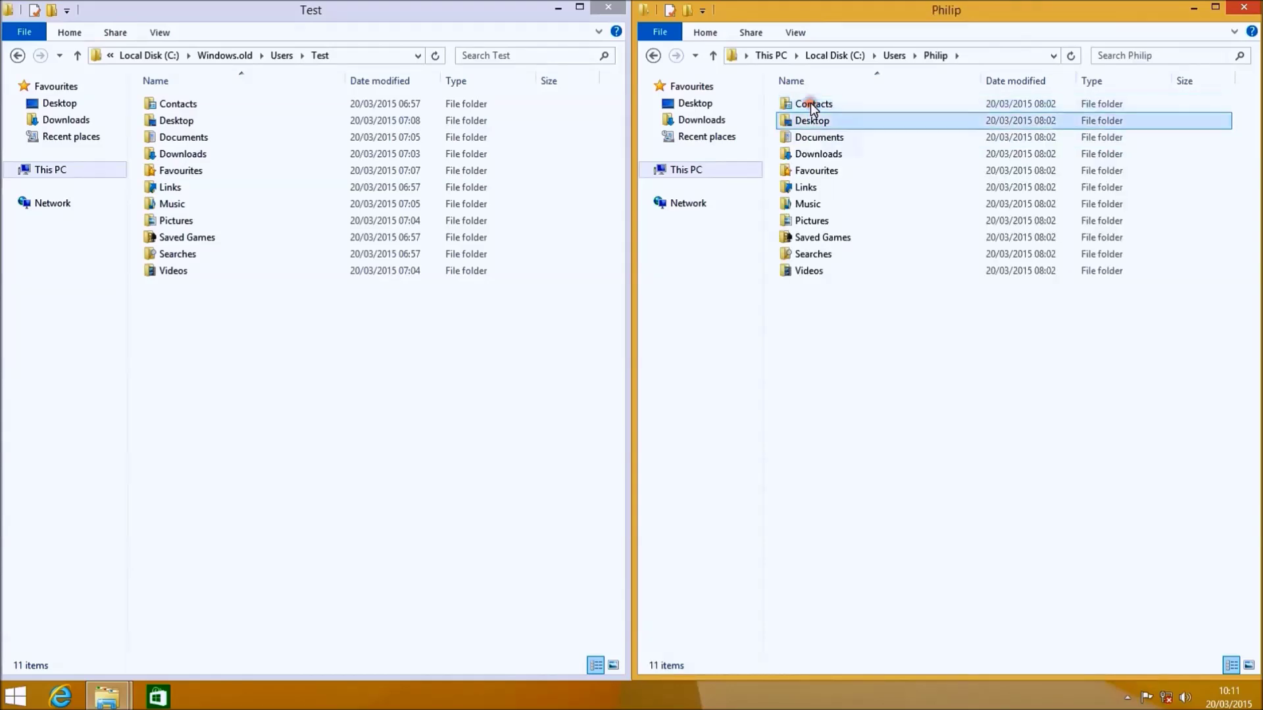
pyautogui.press('Down')
pyautogui.press('Down')
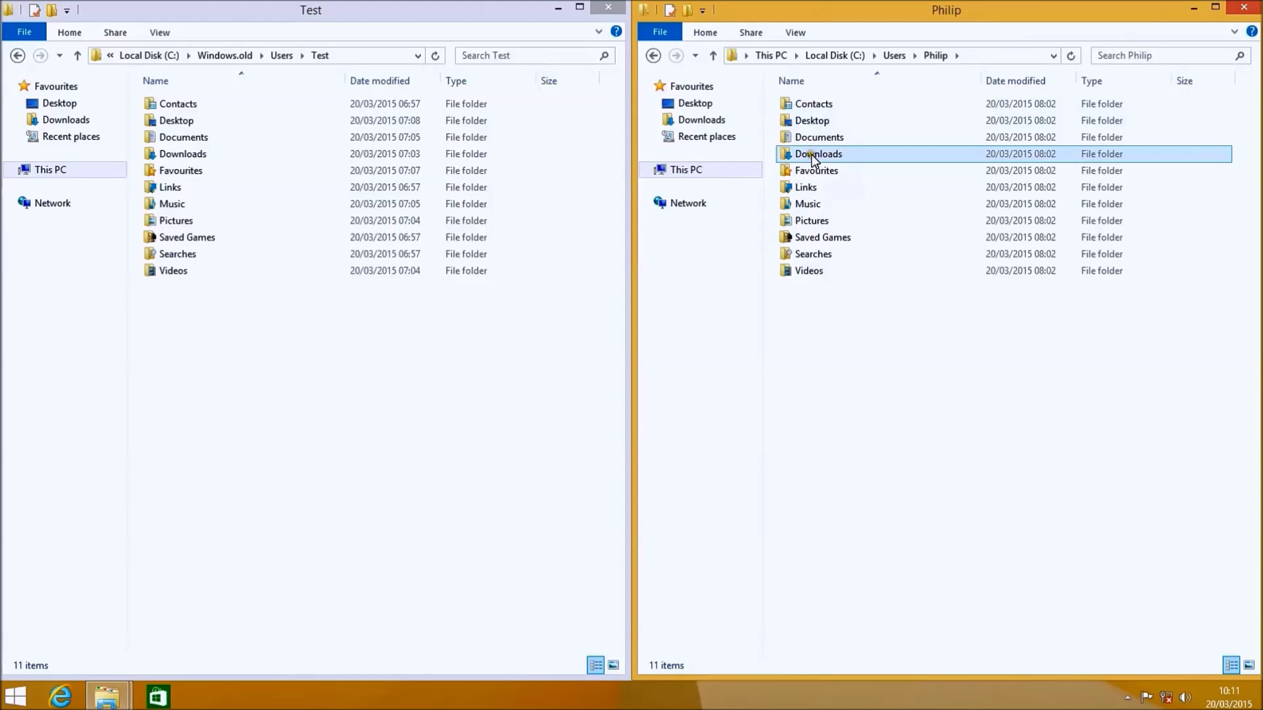
pyautogui.press('Up')
pyautogui.press('Up')
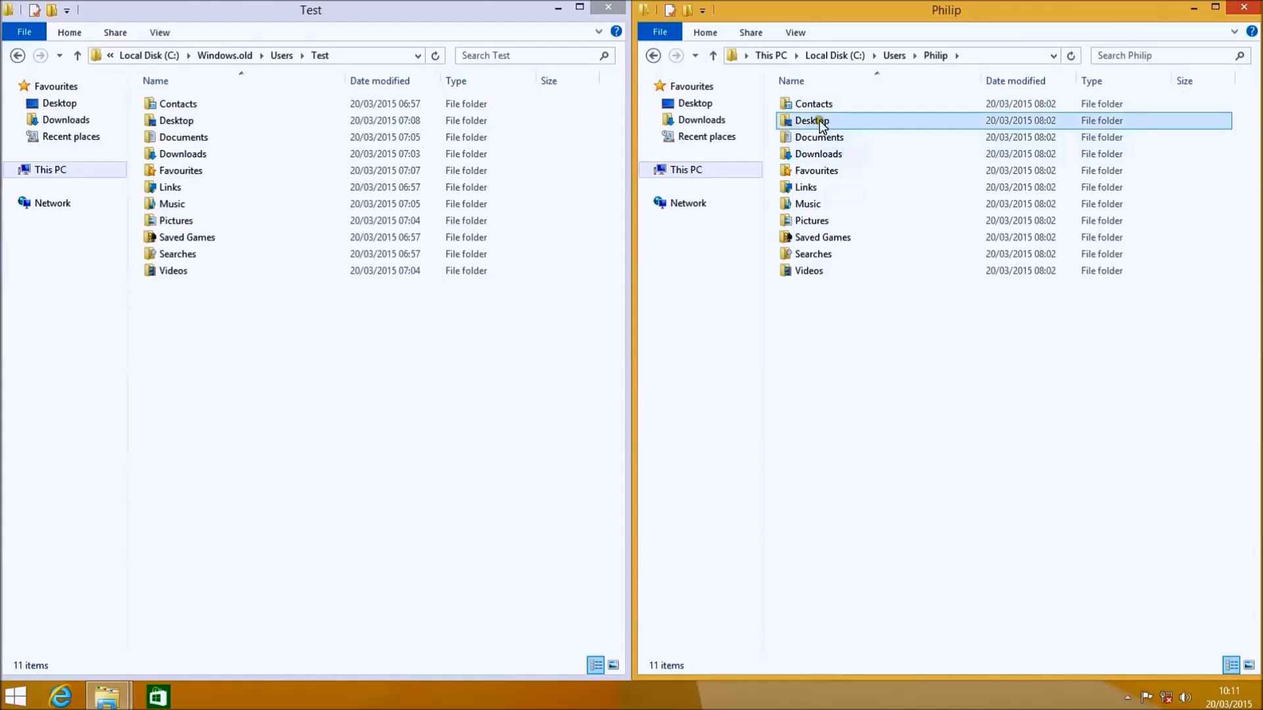
pyautogui.press('Up')
pyautogui.press('Down')
pyautogui.doubleClick(815, 121)
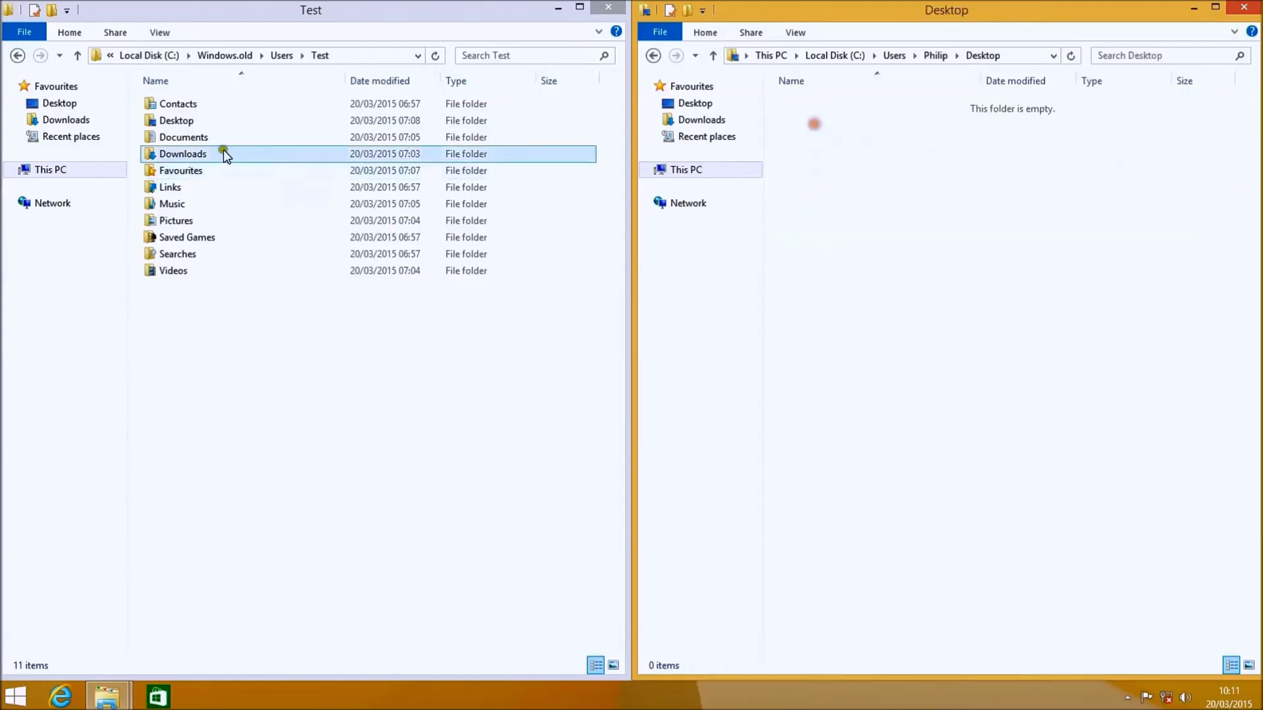
# Move the six old desktop MP4 videos from Test\Desktop into the new user's Desktop
pyautogui.doubleClick(225, 120)
pyautogui.moveTo(155, 428); pyautogui.dragTo(661, 83)
pyautogui.moveTo(208, 132); pyautogui.dragTo(954, 227)
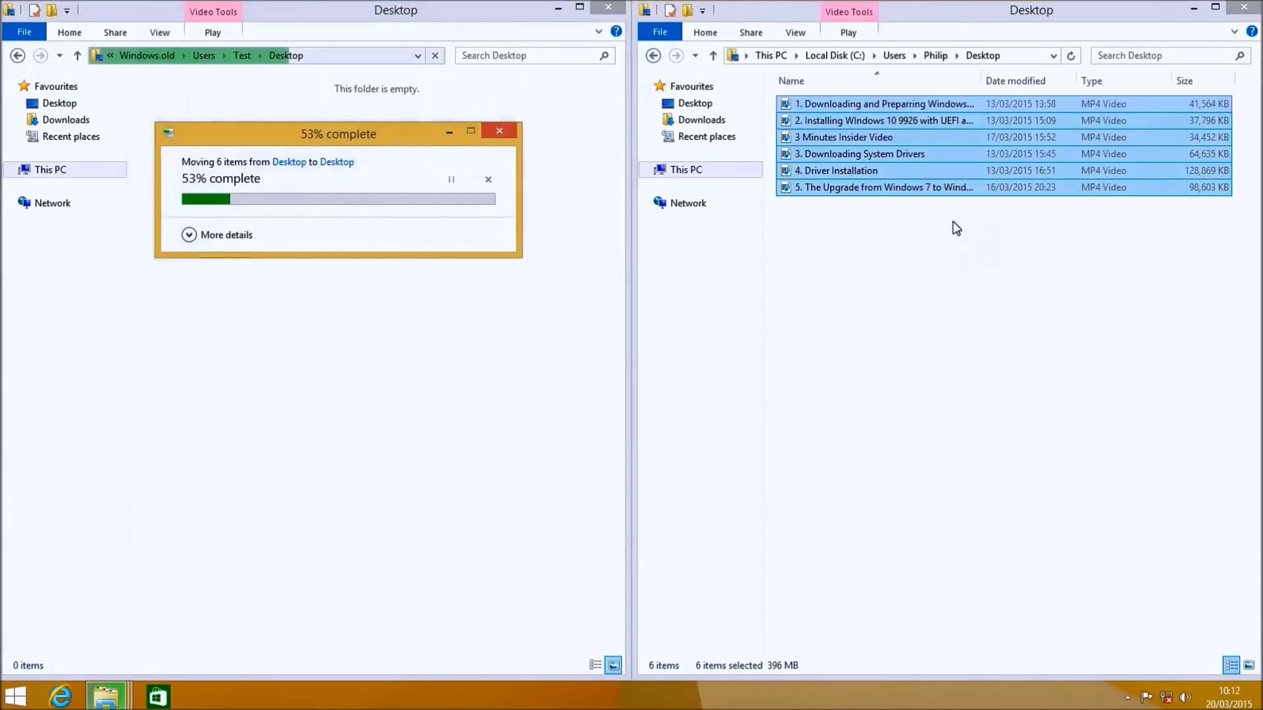
# Move the four January PDFs from Test\Documents into the new user's Documents folder
pyautogui.click(653, 55)
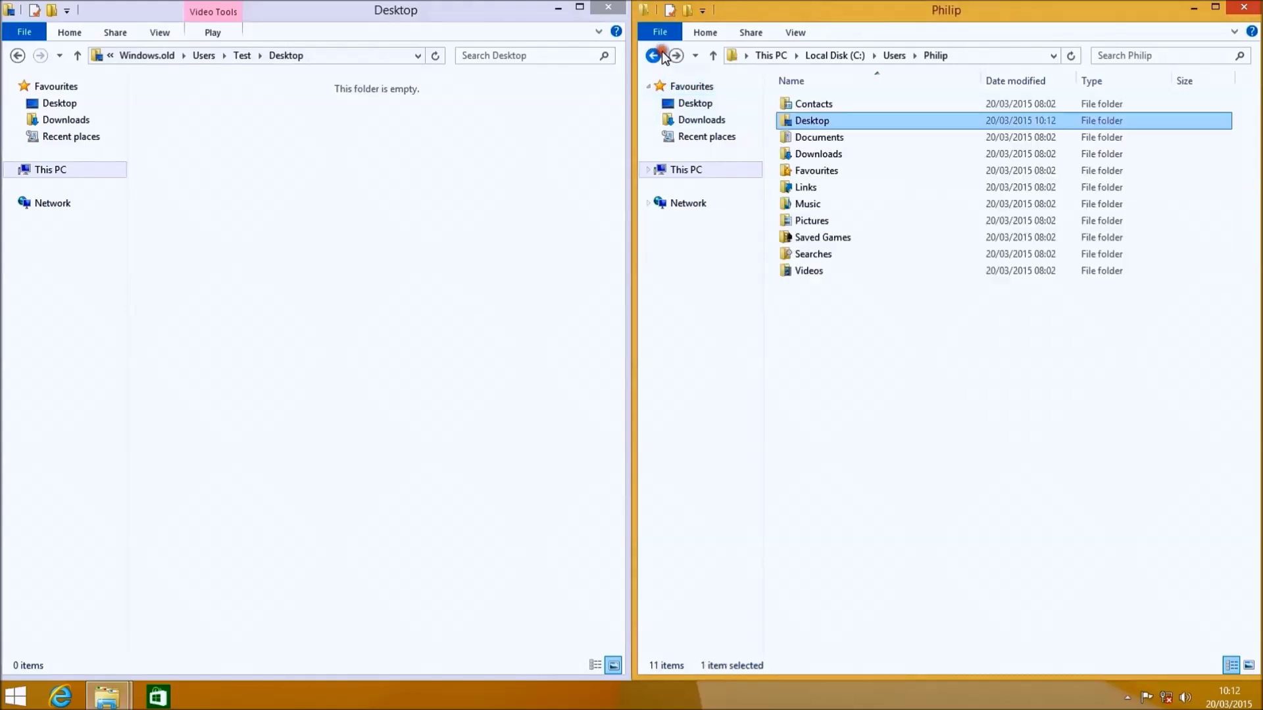
pyautogui.click(791, 136)
pyautogui.doubleClick(792, 136)
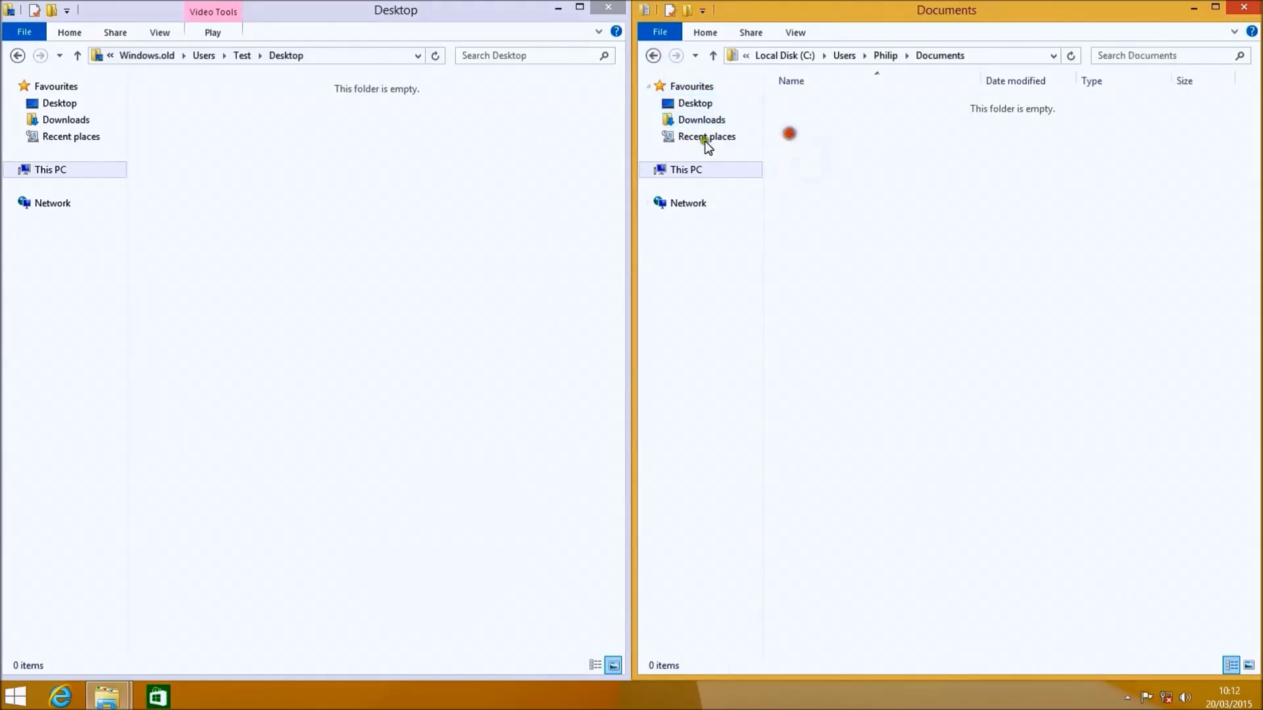
pyautogui.click(17, 56)
pyautogui.doubleClick(157, 137)
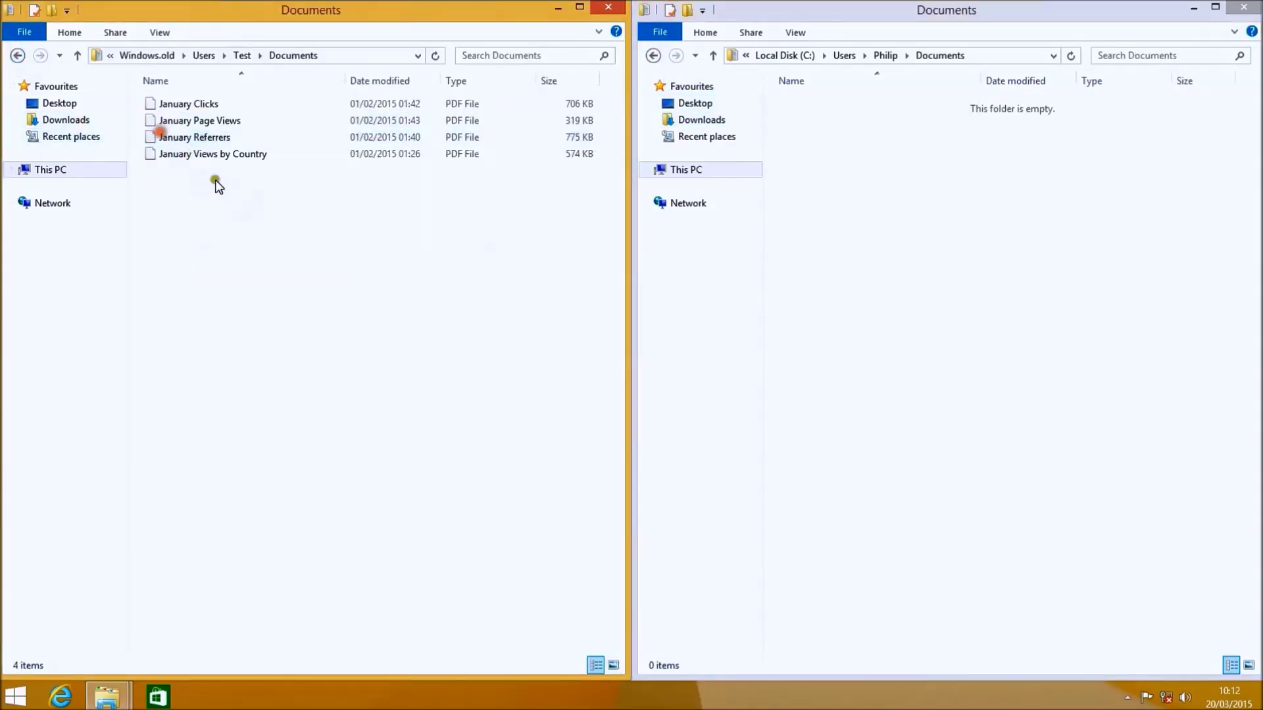
pyautogui.moveTo(221, 232); pyautogui.dragTo(271, 89)
pyautogui.click(271, 90)
pyautogui.moveTo(221, 241); pyautogui.dragTo(284, 85)
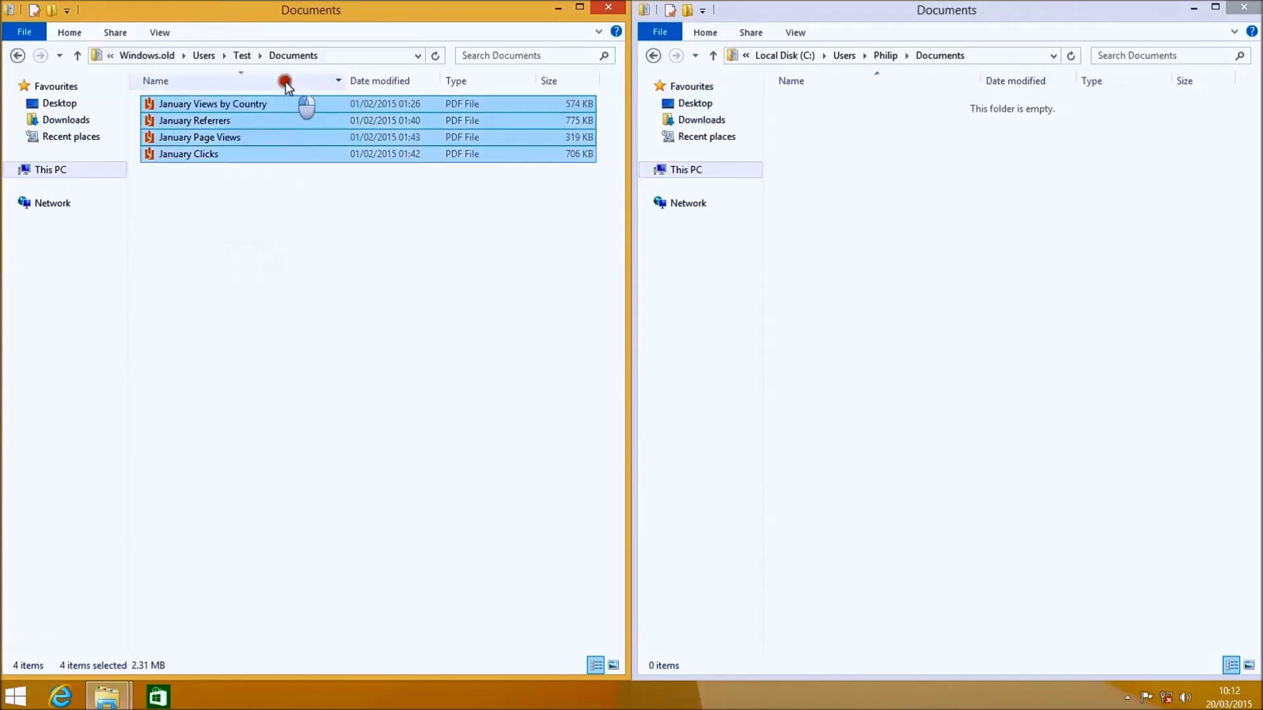
pyautogui.moveTo(227, 136); pyautogui.dragTo(913, 309)
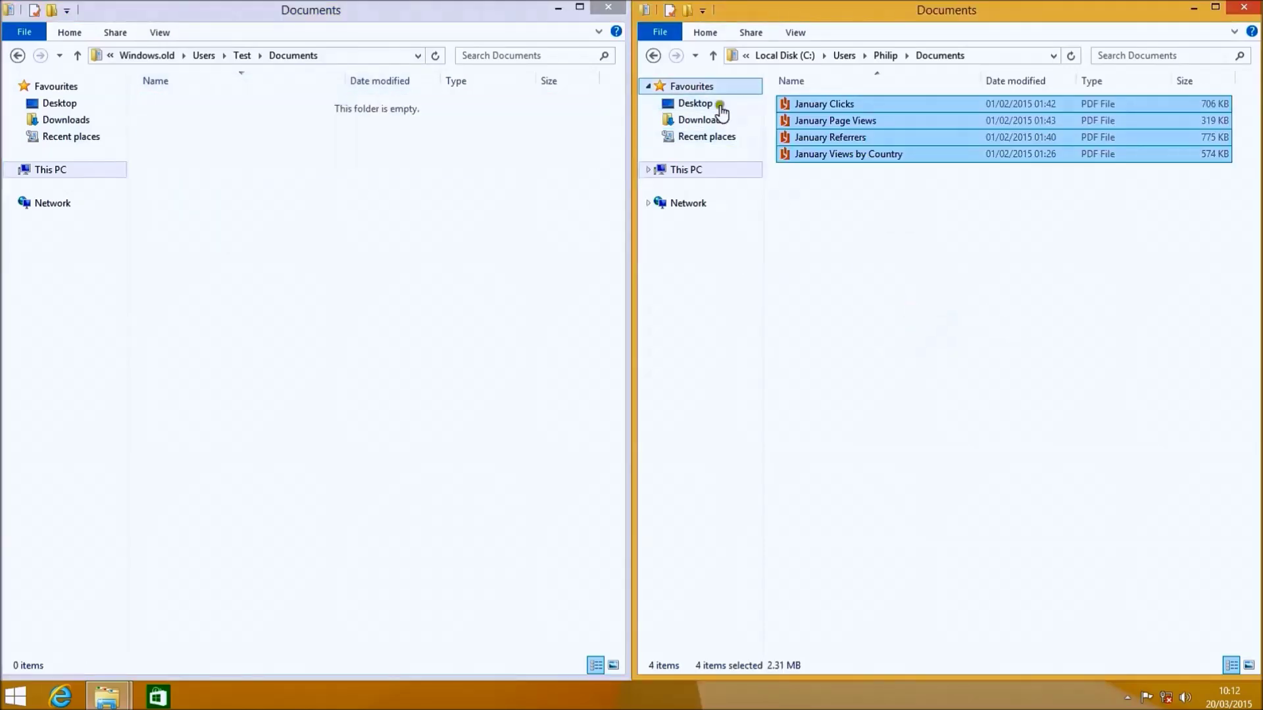
pyautogui.click(654, 55)
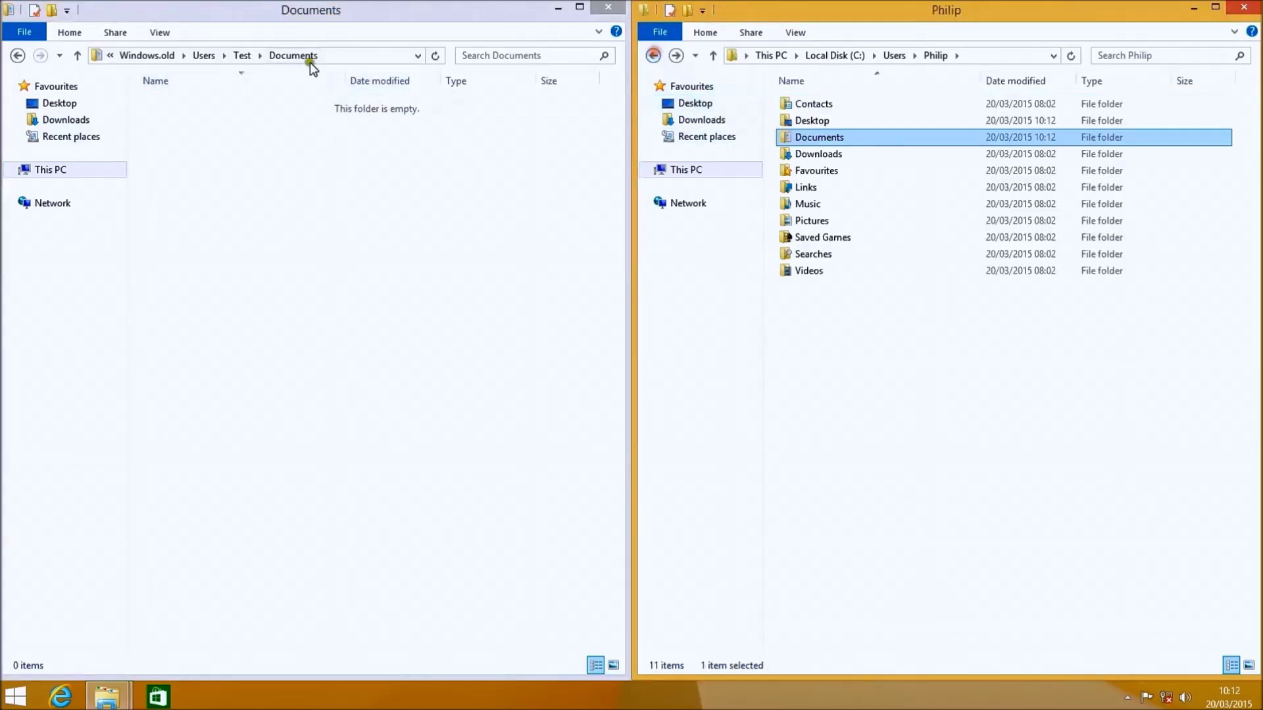
# Move rufus-2.0 from the old Test Downloads into the new user's Downloads folder
pyautogui.click(17, 56)
pyautogui.doubleClick(188, 154)
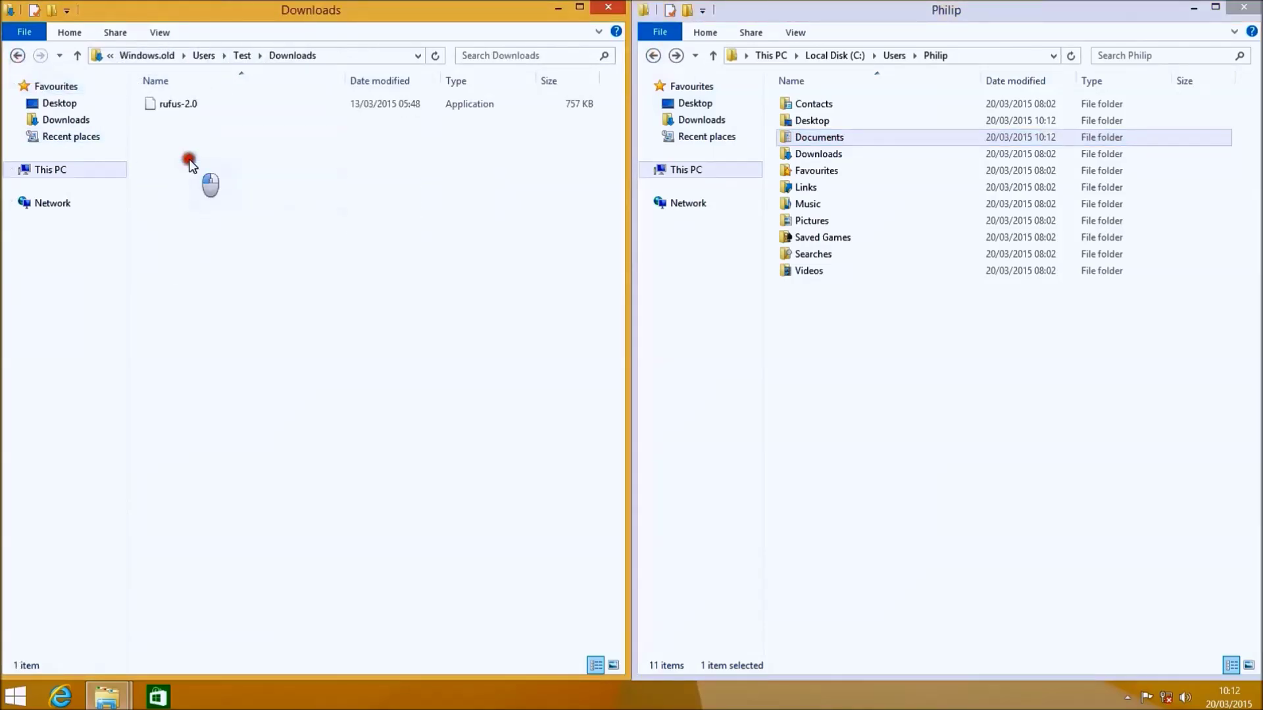
pyautogui.click(801, 157)
pyautogui.doubleClick(801, 158)
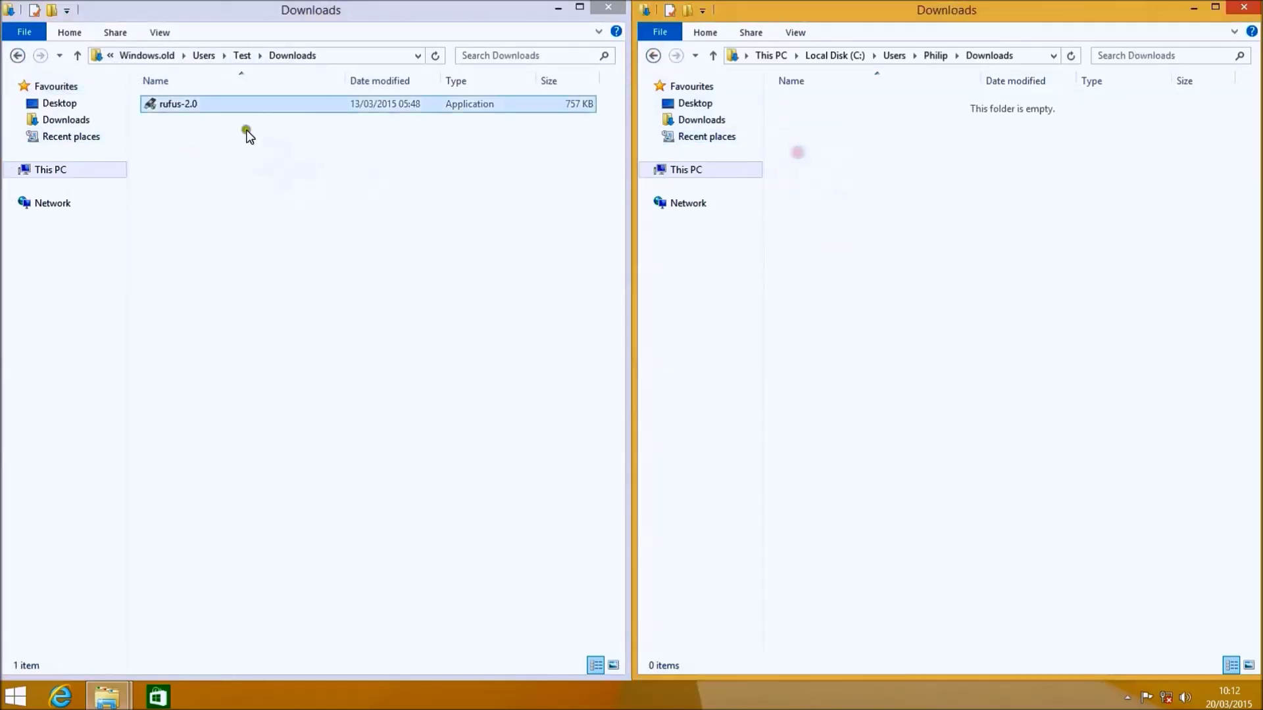
pyautogui.moveTo(178, 105); pyautogui.dragTo(740, 183)
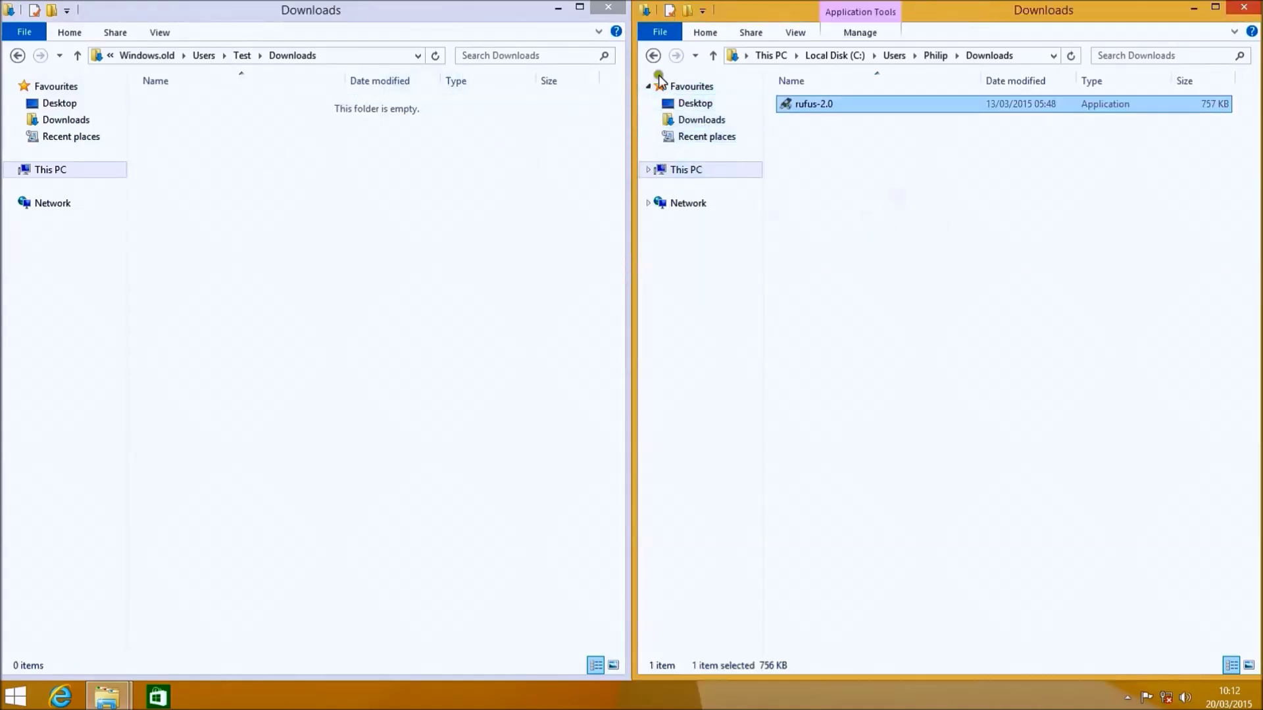
pyautogui.click(653, 56)
# Move the old Favourites internet shortcut into the new user's Favourites, confirming the move
pyautogui.click(18, 55)
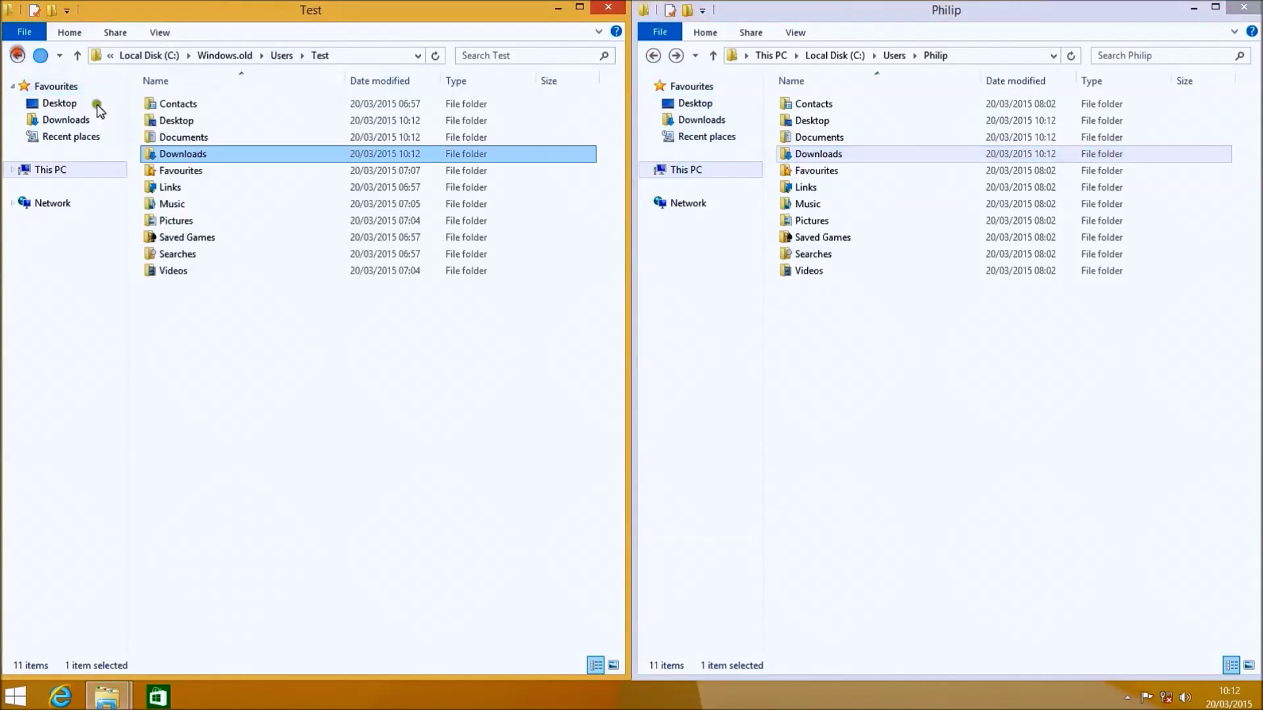
pyautogui.click(187, 171)
pyautogui.doubleClick(187, 171)
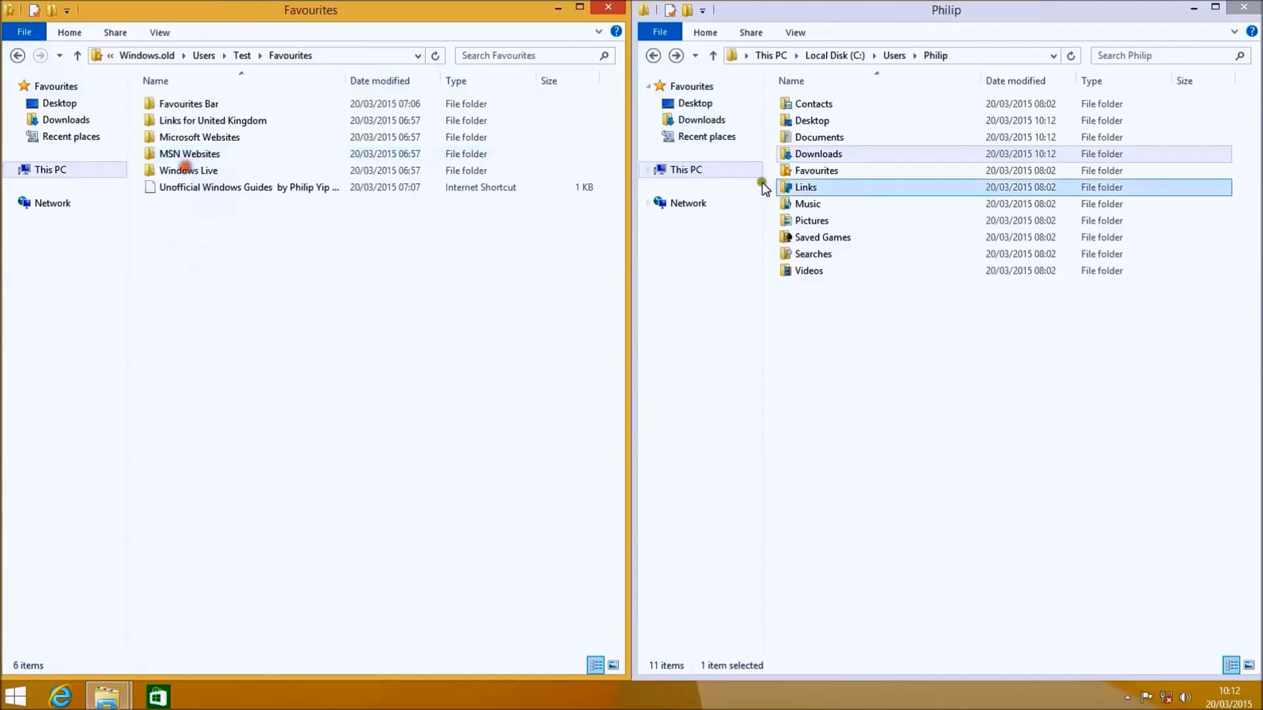
pyautogui.doubleClick(812, 171)
pyautogui.moveTo(272, 267); pyautogui.dragTo(961, 302)
pyautogui.click(670, 354)
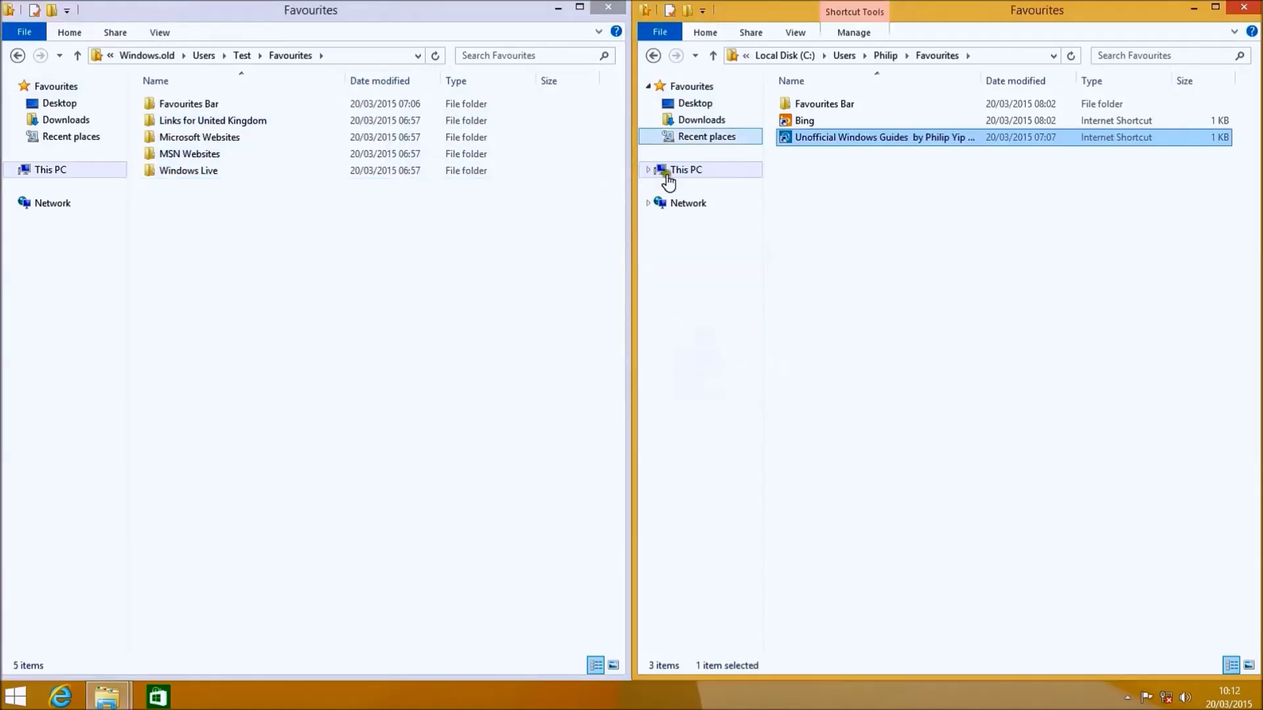
pyautogui.click(653, 55)
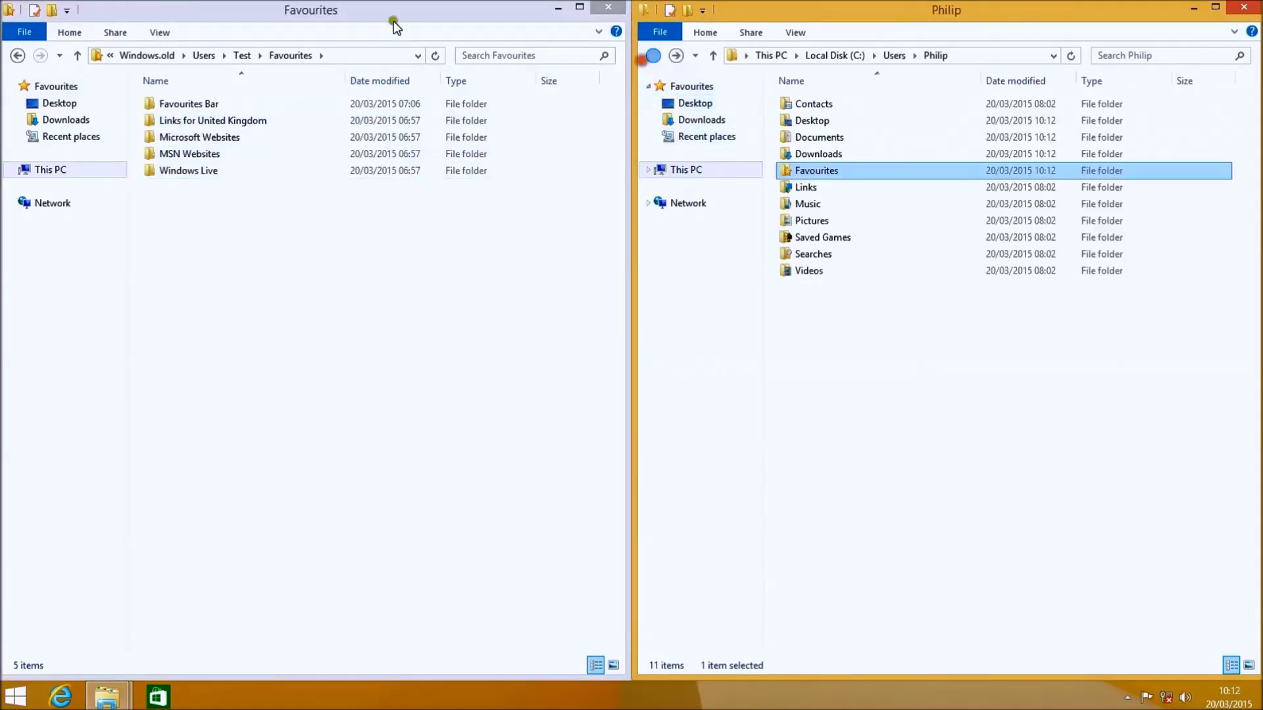
pyautogui.click(18, 55)
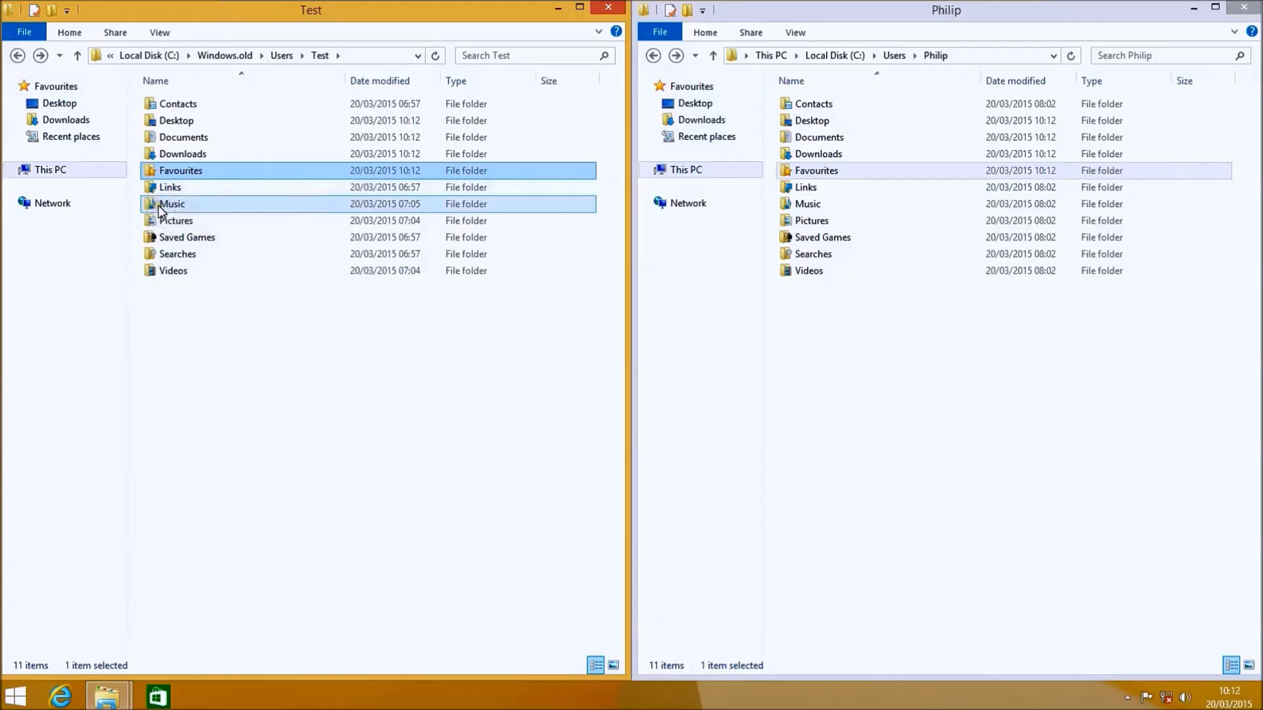
pyautogui.doubleClick(158, 205)
# Move Welcome Theme from the old Music folder into the new user's Music folder
pyautogui.click(769, 221)
pyautogui.doubleClick(799, 204)
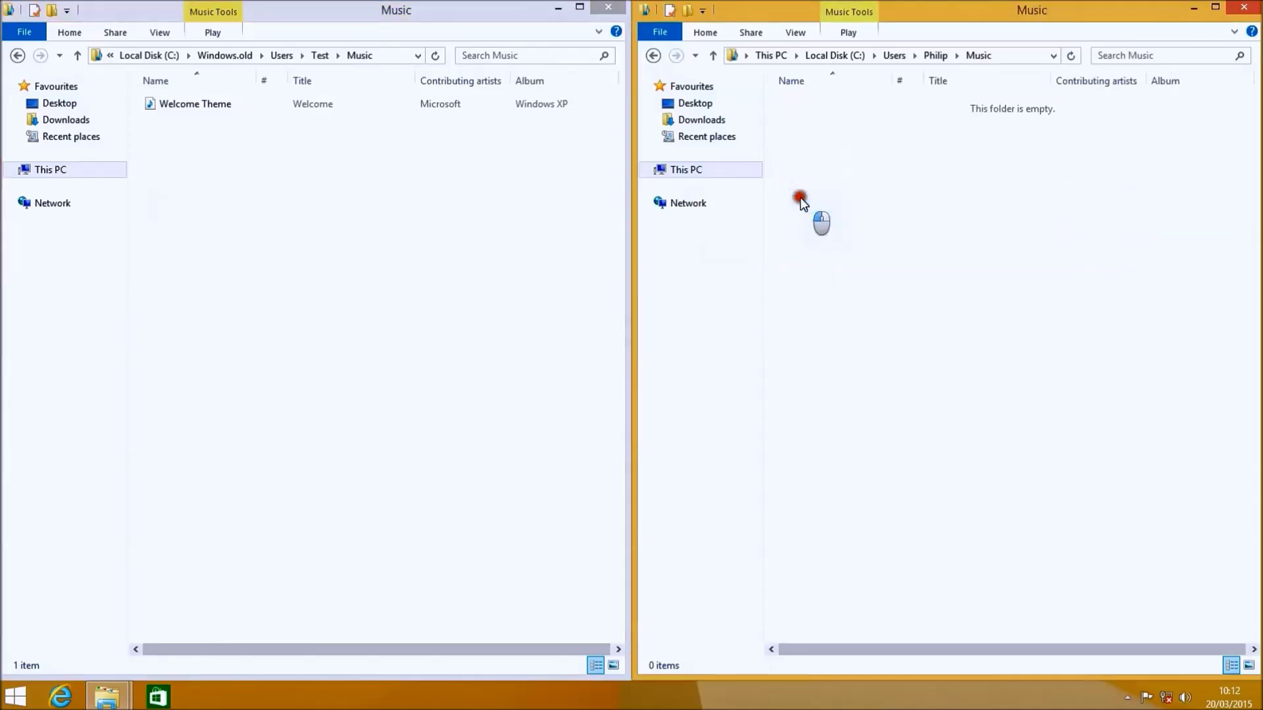
pyautogui.moveTo(257, 159); pyautogui.dragTo(1000, 271)
pyautogui.click(654, 55)
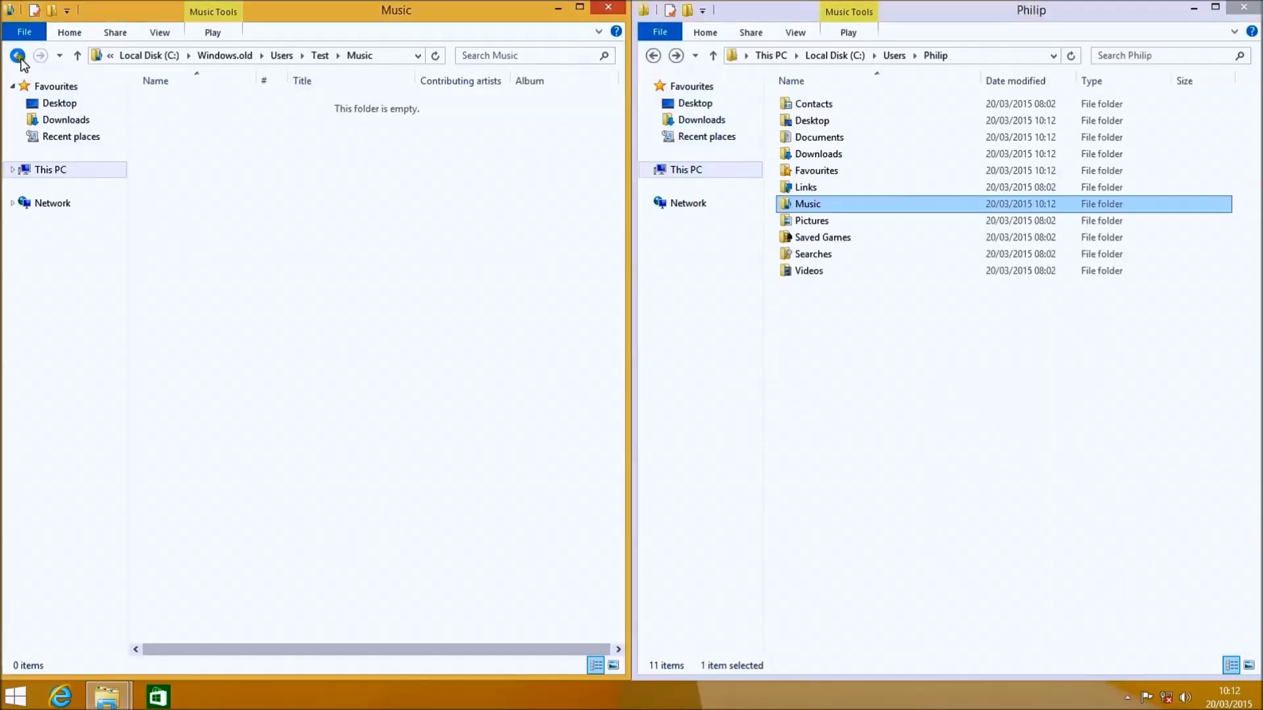
pyautogui.click(17, 55)
# Move dell notebook from the old Pictures folder into the new user's Pictures folder
pyautogui.doubleClick(222, 222)
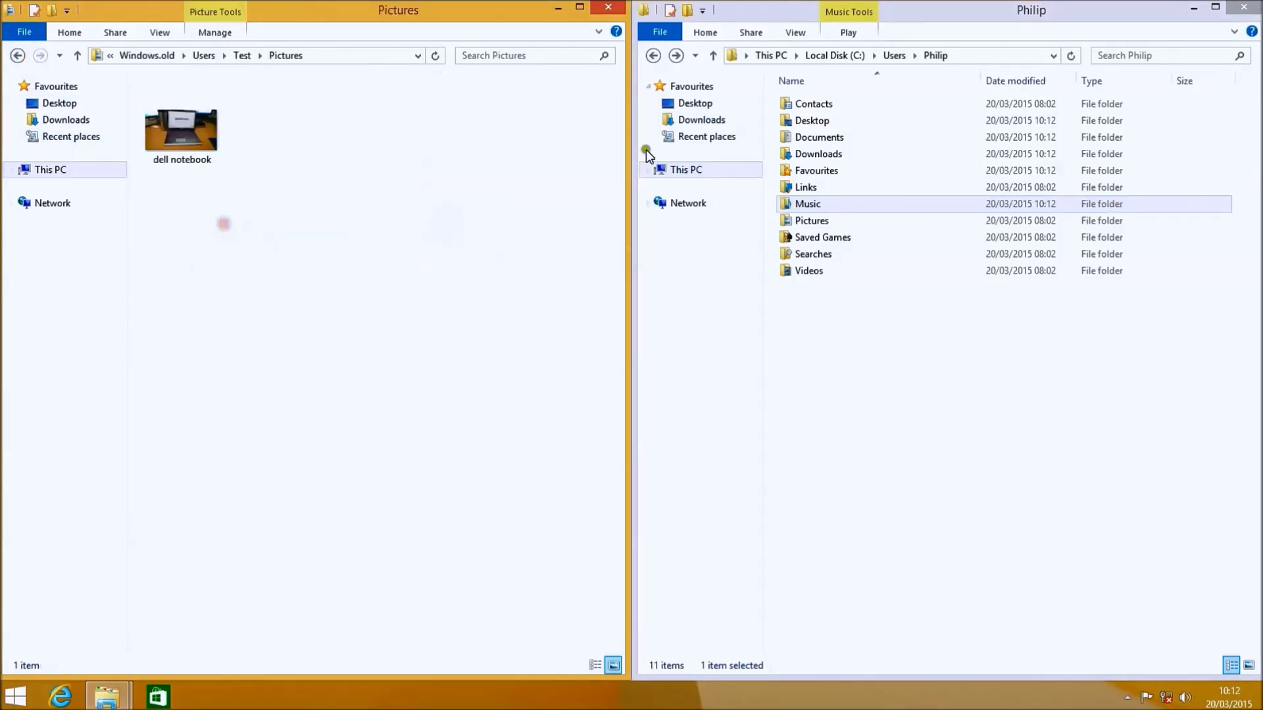
pyautogui.doubleClick(807, 221)
pyautogui.moveTo(221, 133); pyautogui.dragTo(1103, 263)
pyautogui.click(653, 56)
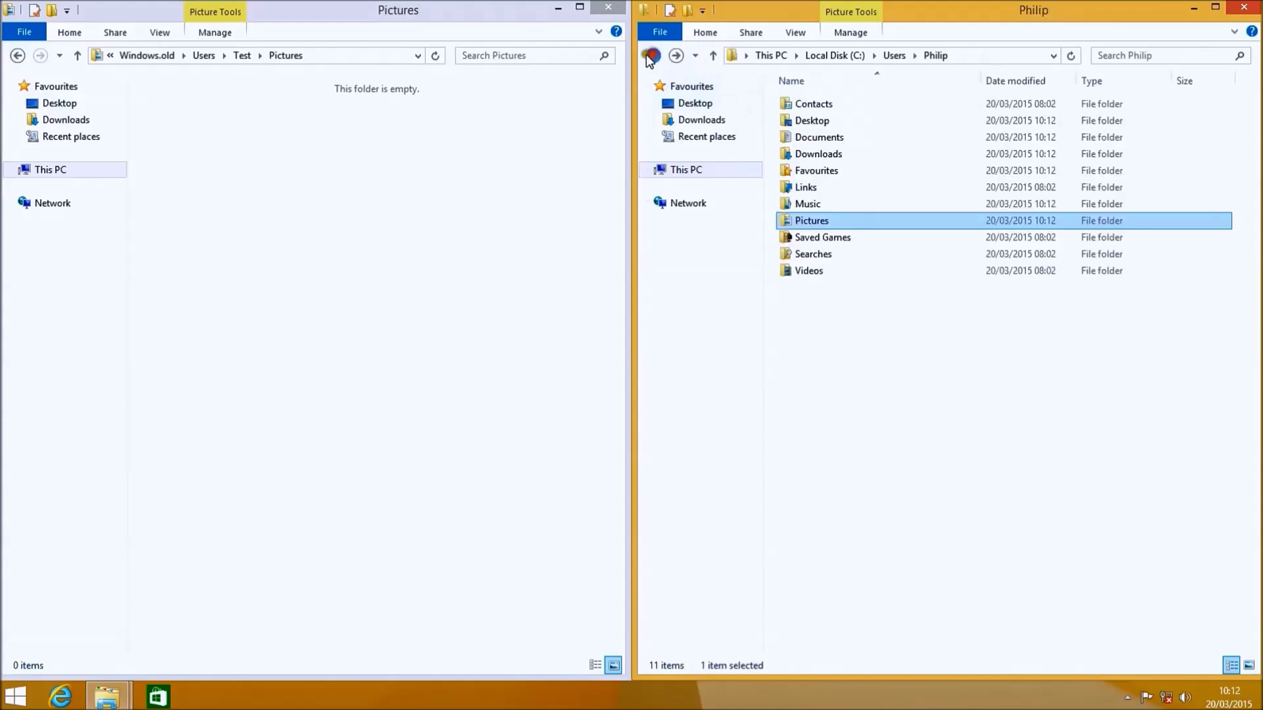
pyautogui.click(18, 55)
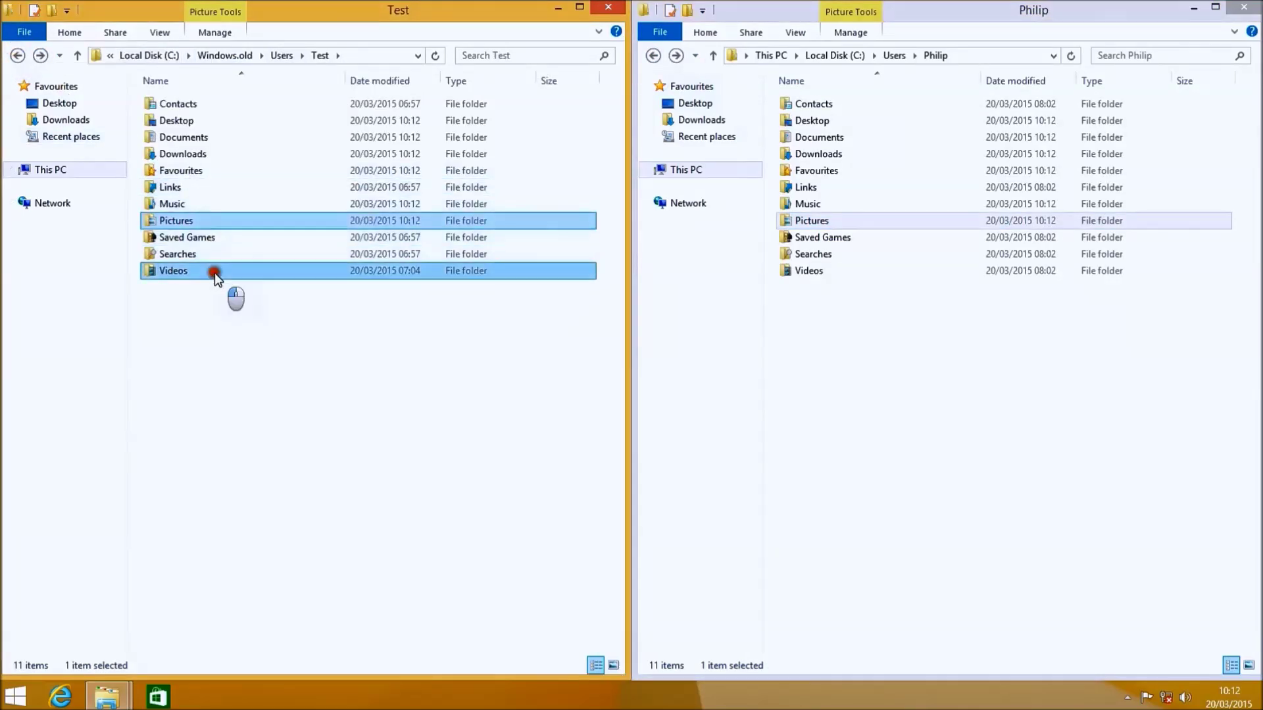
# Move the 174 MB Media Creation Tool WMV into the new Videos folder, then show Local Disk (C:)
pyautogui.doubleClick(214, 272)
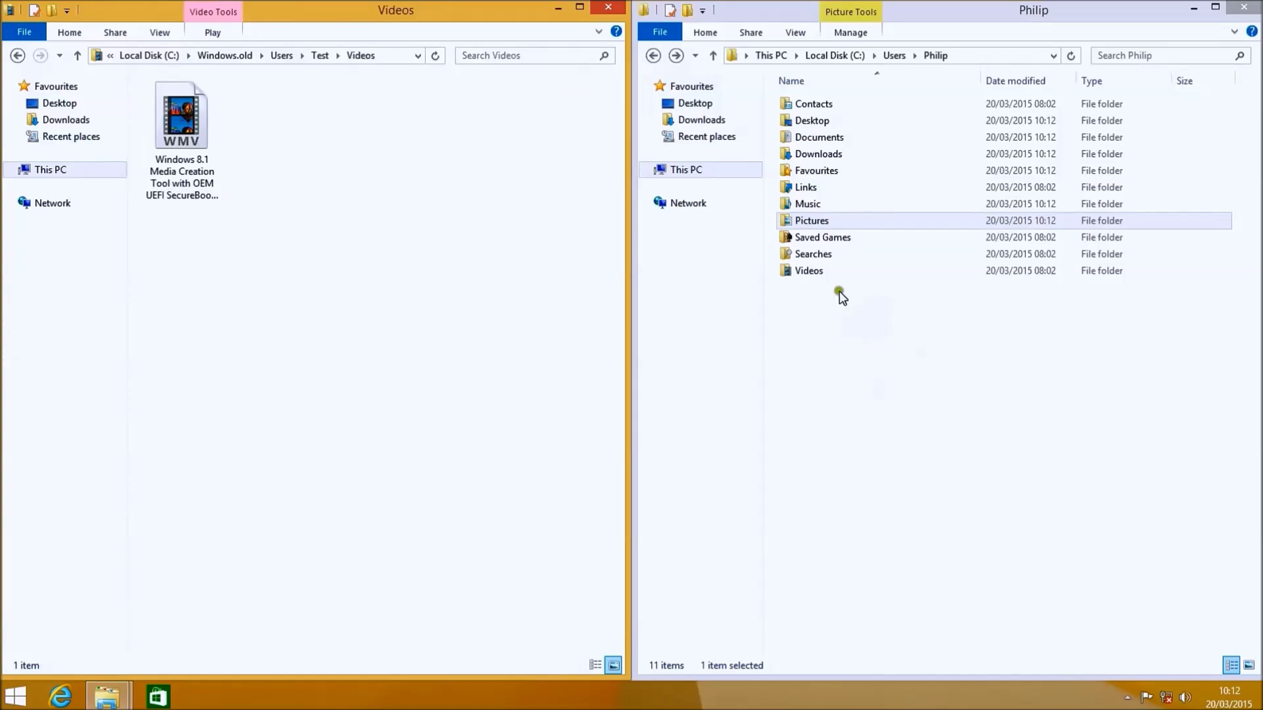
pyautogui.doubleClick(827, 271)
pyautogui.moveTo(182, 119); pyautogui.dragTo(919, 330)
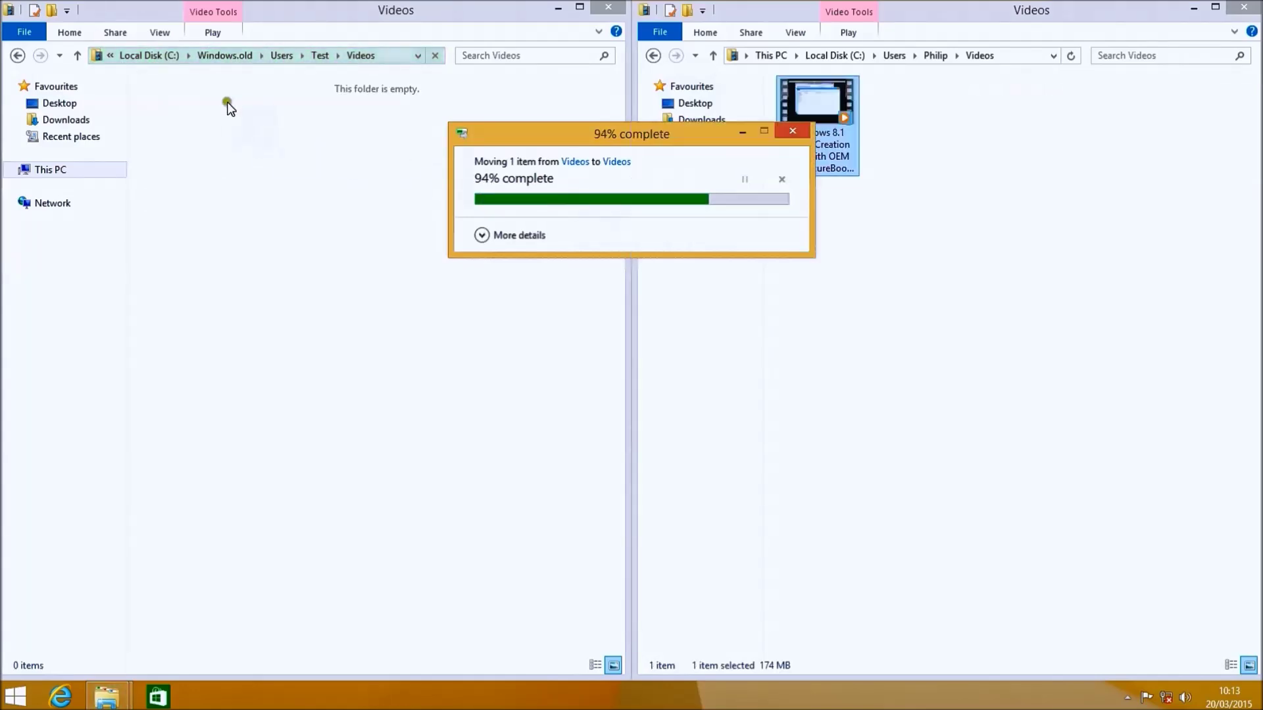
pyautogui.click(168, 57)
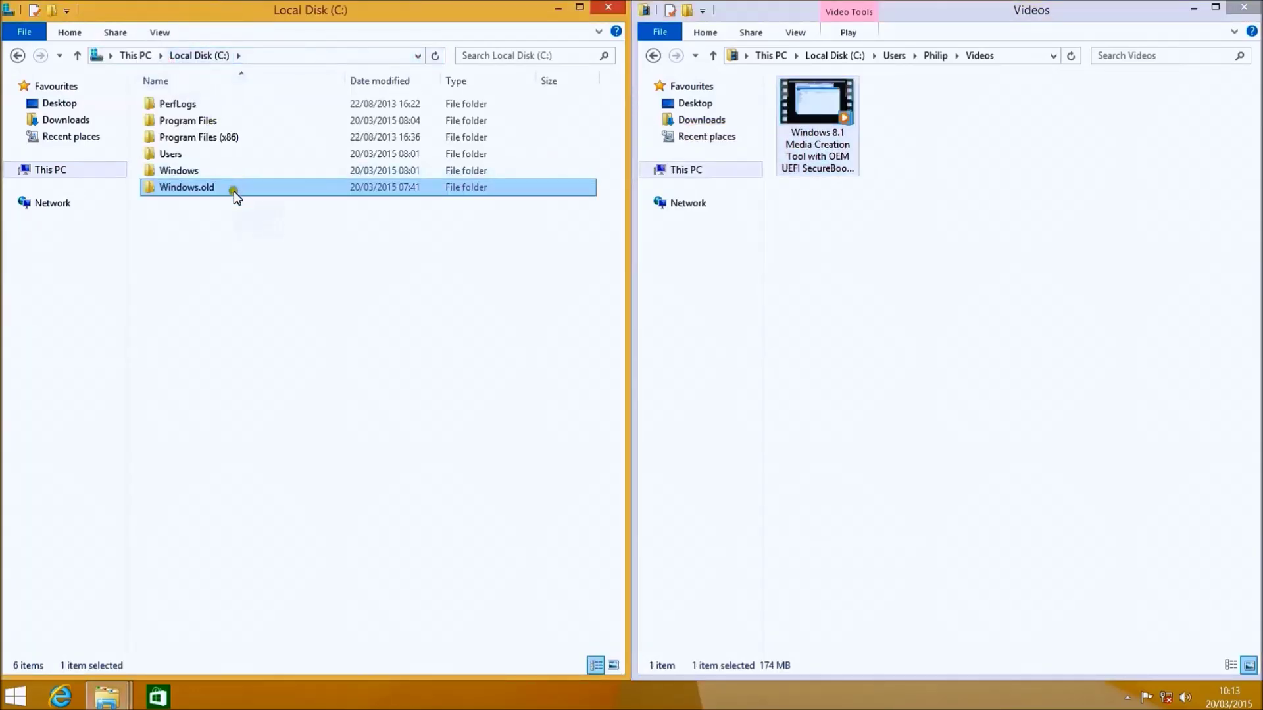
pyautogui.rightClick(233, 191)
pyautogui.click(332, 428)
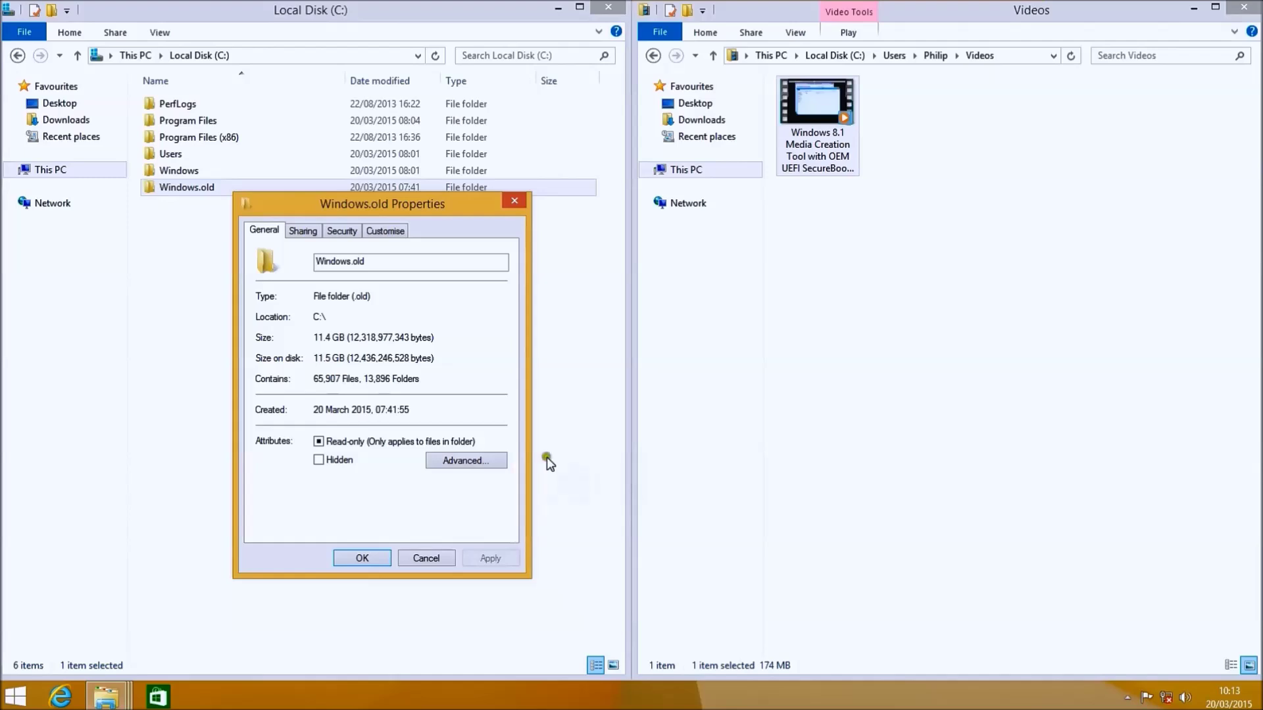
pyautogui.click(425, 557)
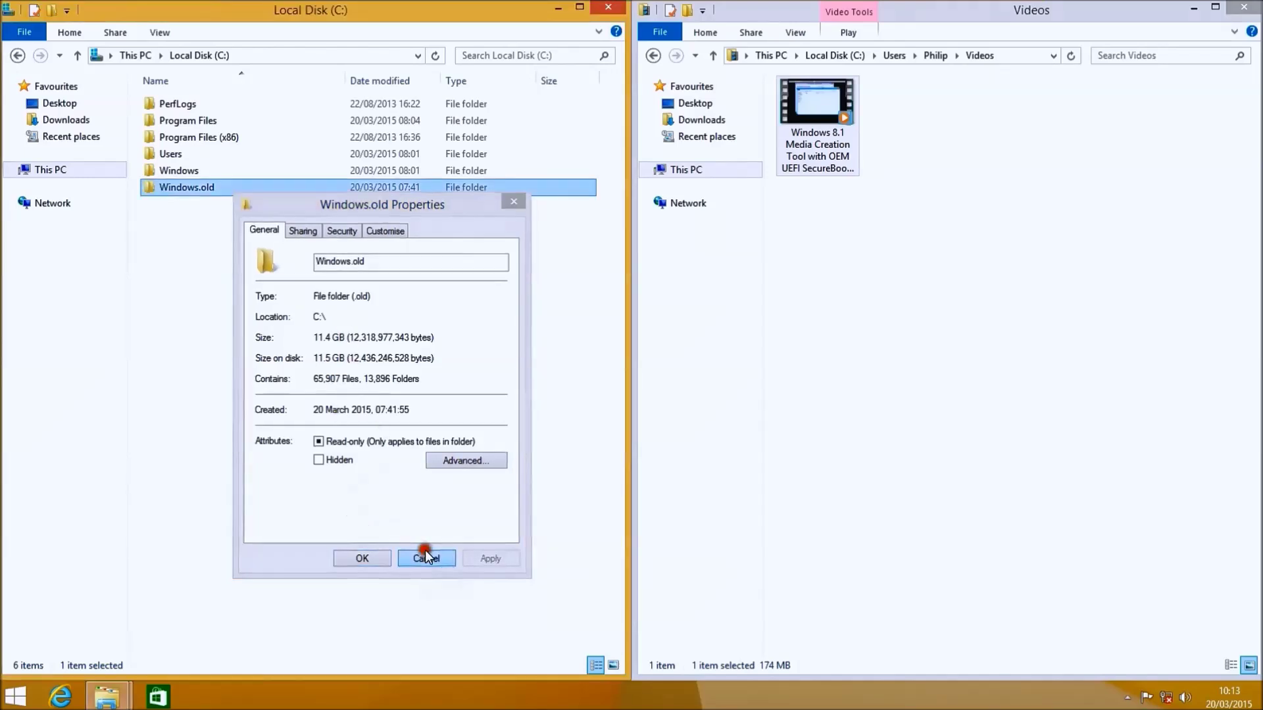
pyautogui.click(1244, 7)
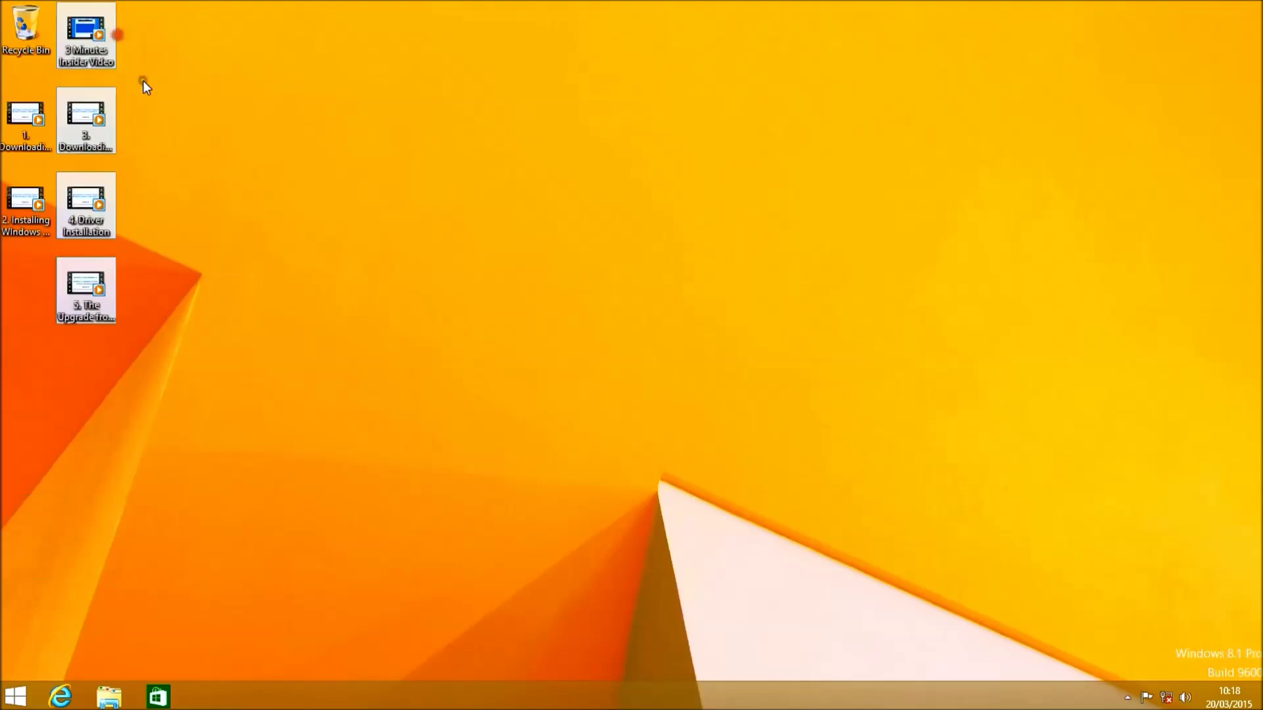
# Rearrange the six desktop video icons into columns and bring up the Win+X system menu
pyautogui.moveTo(108, 261); pyautogui.dragTo(141, 21)
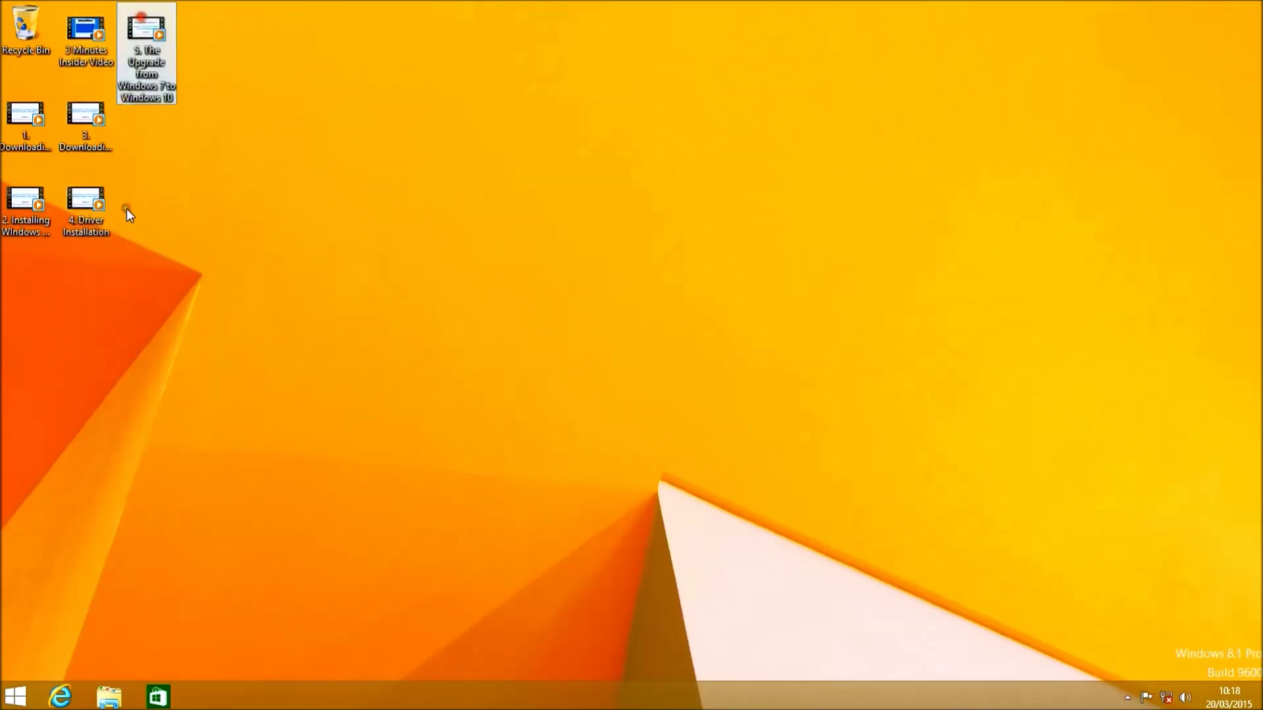
pyautogui.rightClick(12, 697)
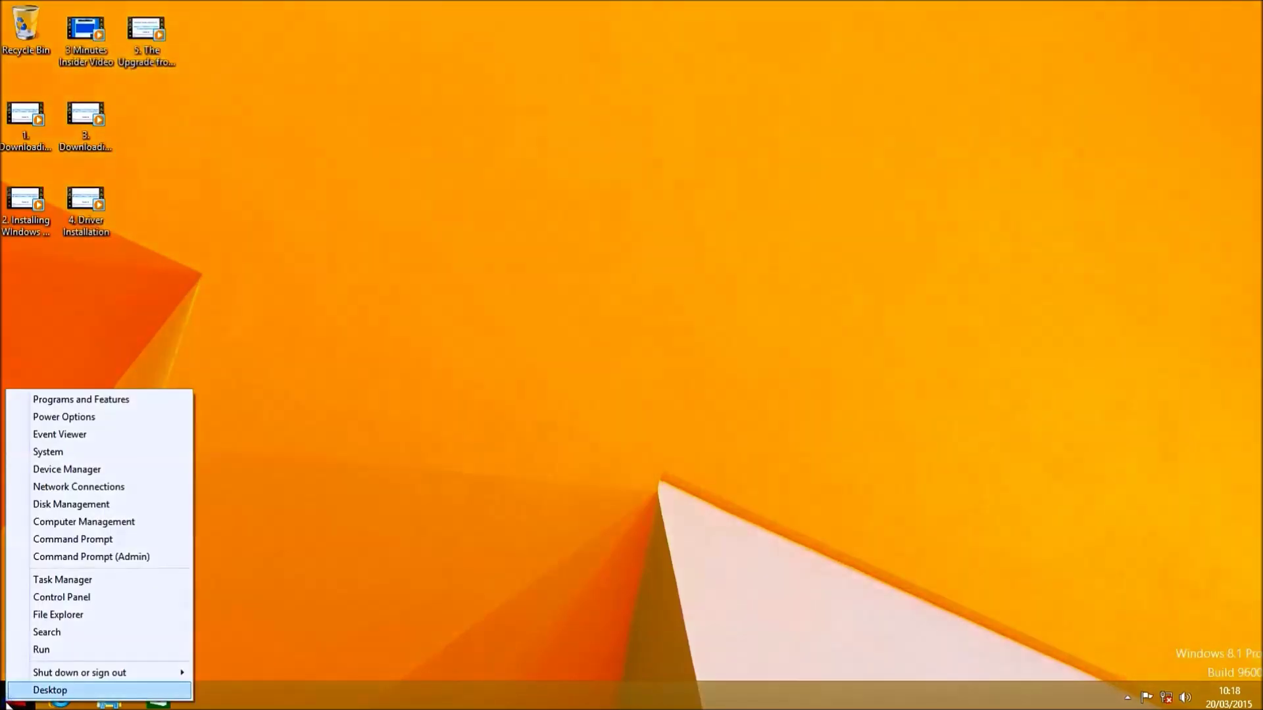
# Launch Disk Clean-up for C: from Control Panel's System and Security 'Free up disk space' link
pyautogui.click(58, 597)
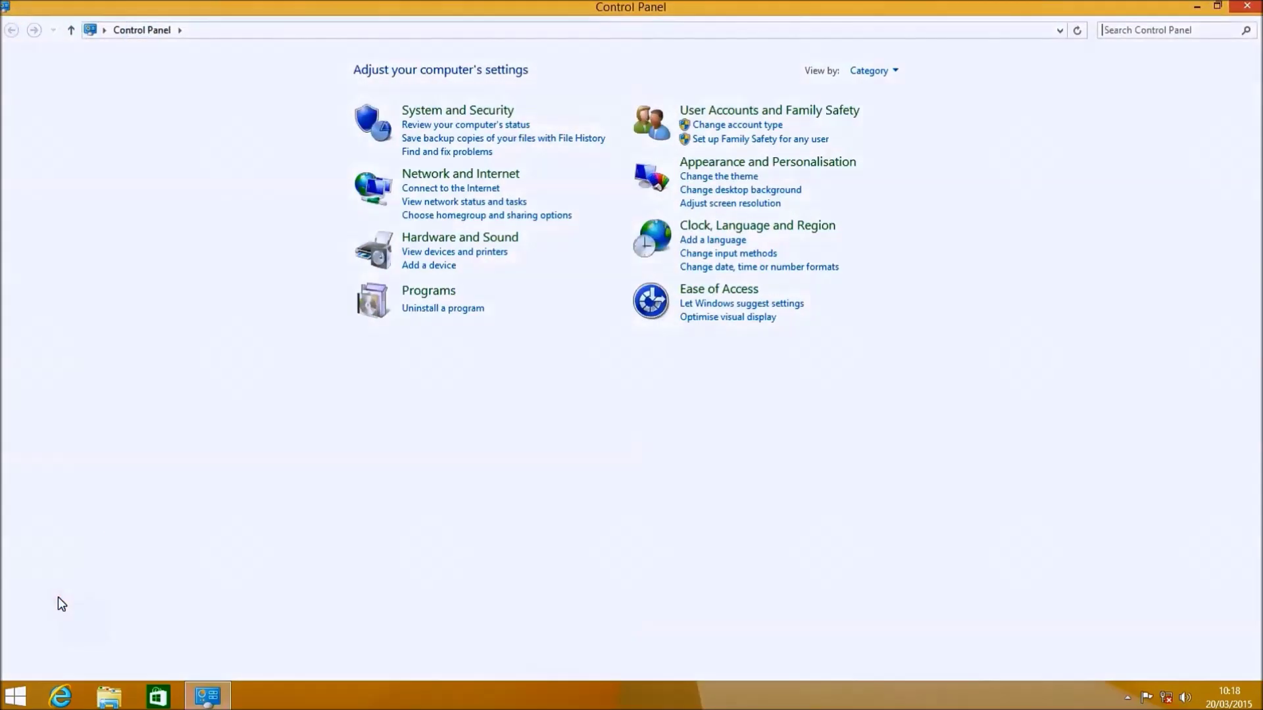
pyautogui.click(492, 100)
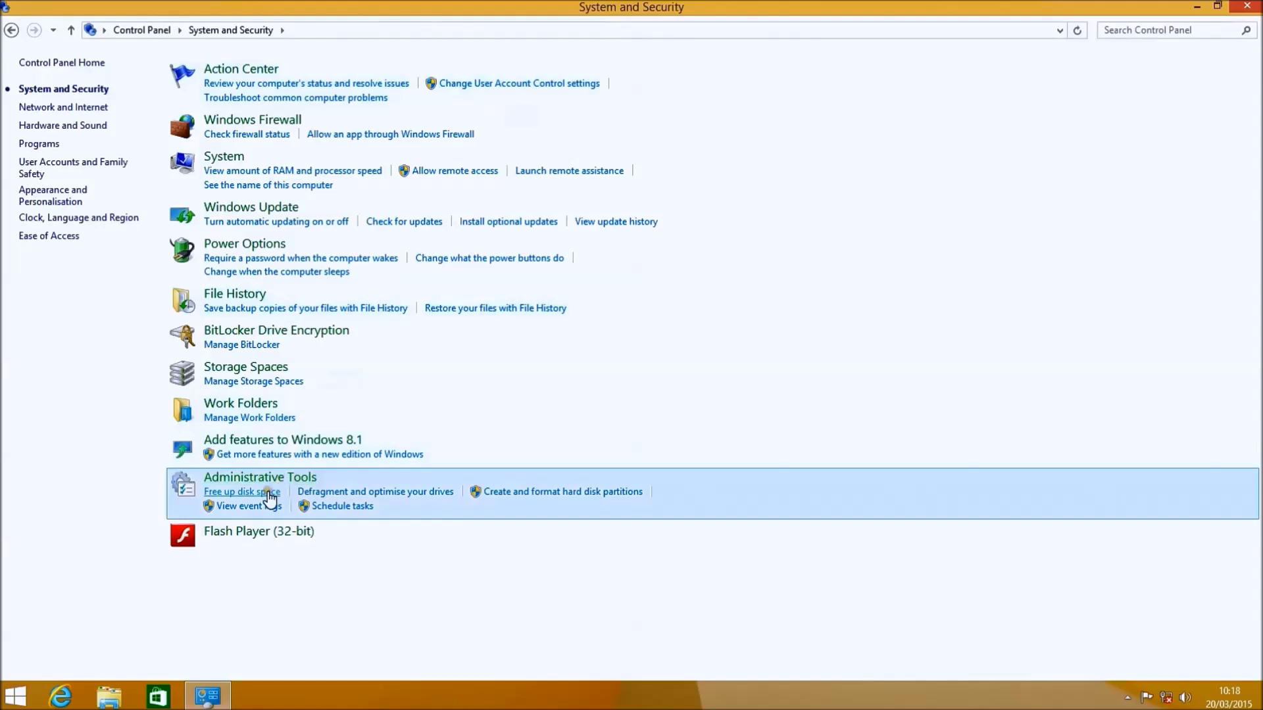
pyautogui.click(268, 492)
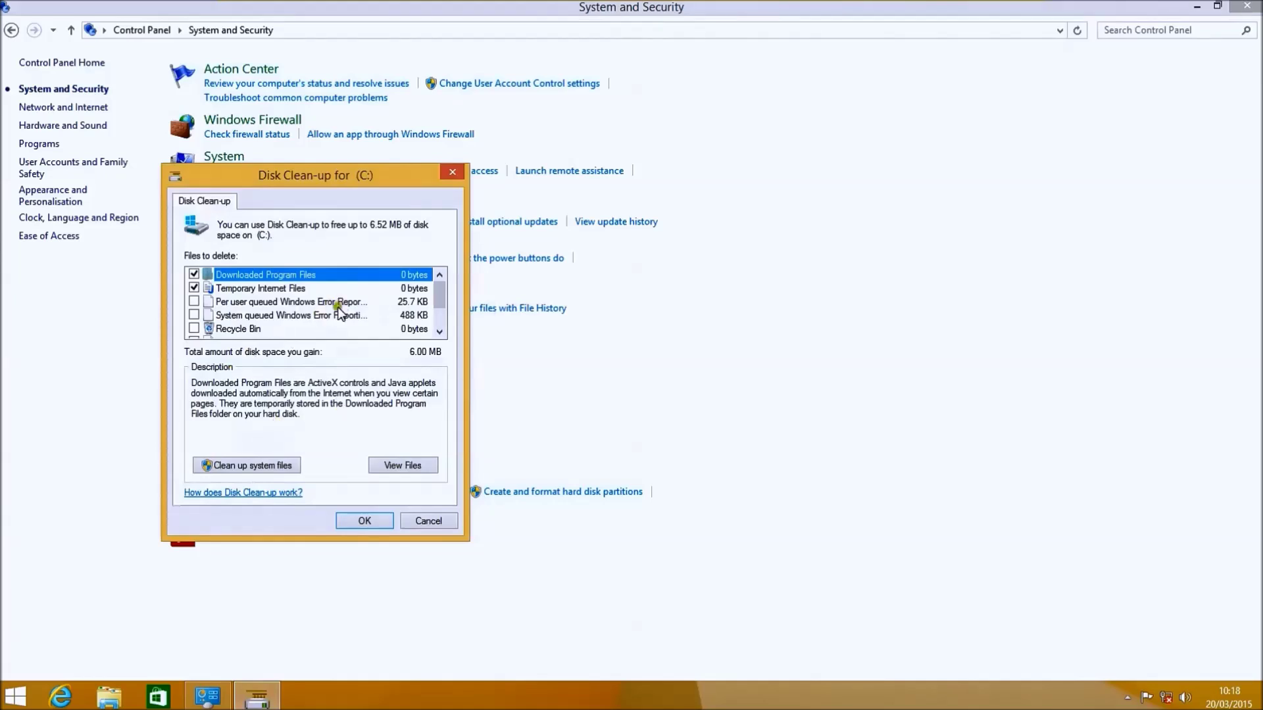
# Rescan with system files included so Disk Clean-up offers up to 11.6 GB on C:
pyautogui.scroll(-2, 441, 291)
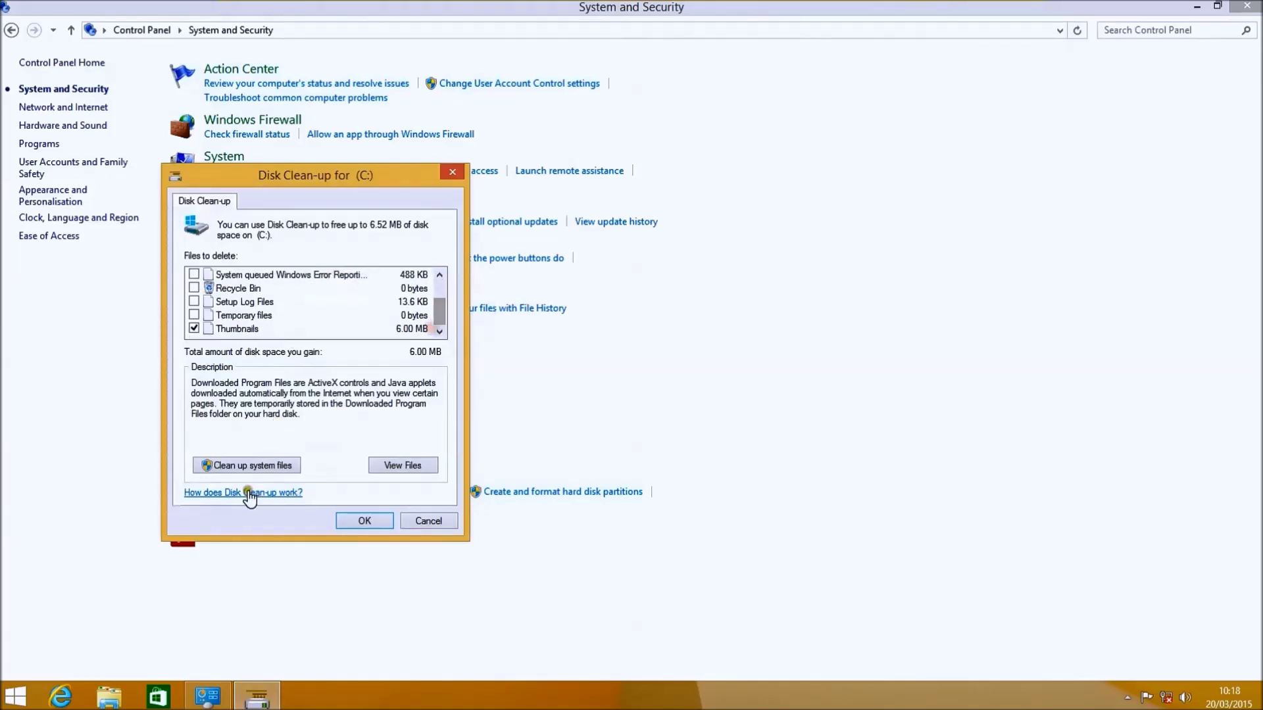
pyautogui.click(255, 466)
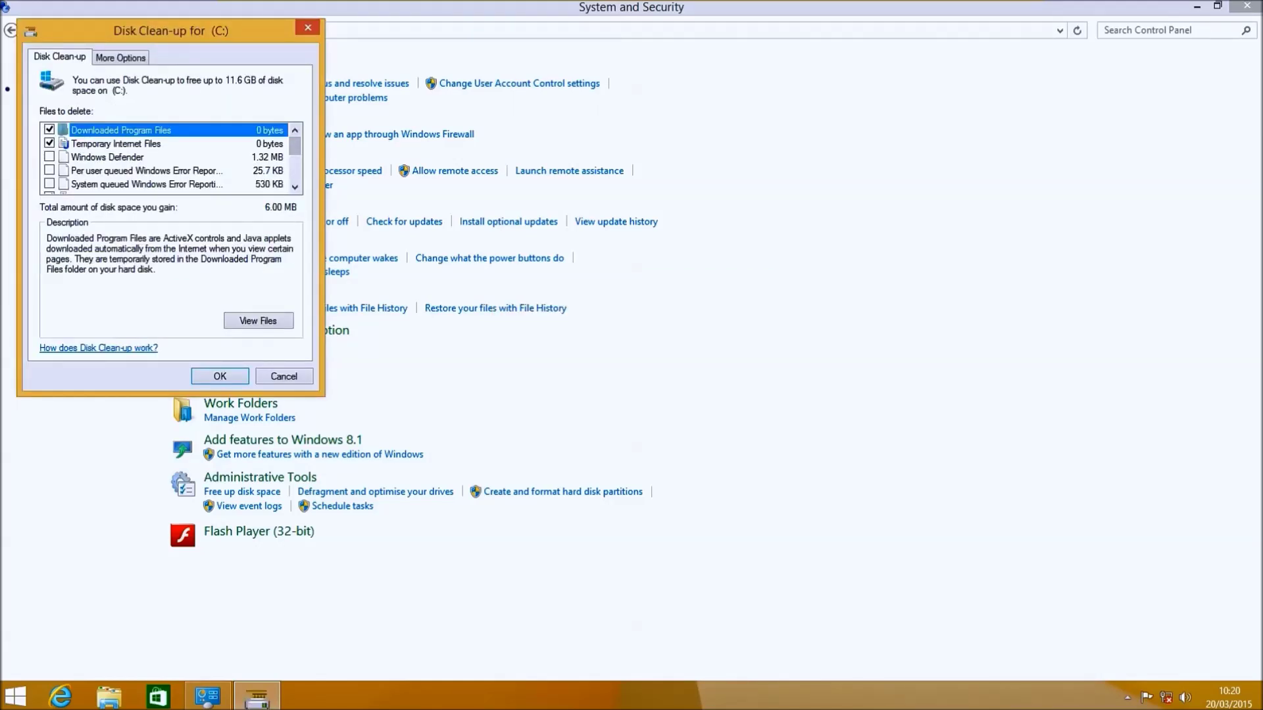
pyautogui.click(295, 187)
# Mark the 11.5 GB Previous Windows installation(s) for deletion and permanently delete the selected files
pyautogui.click(295, 186)
pyautogui.click(295, 186)
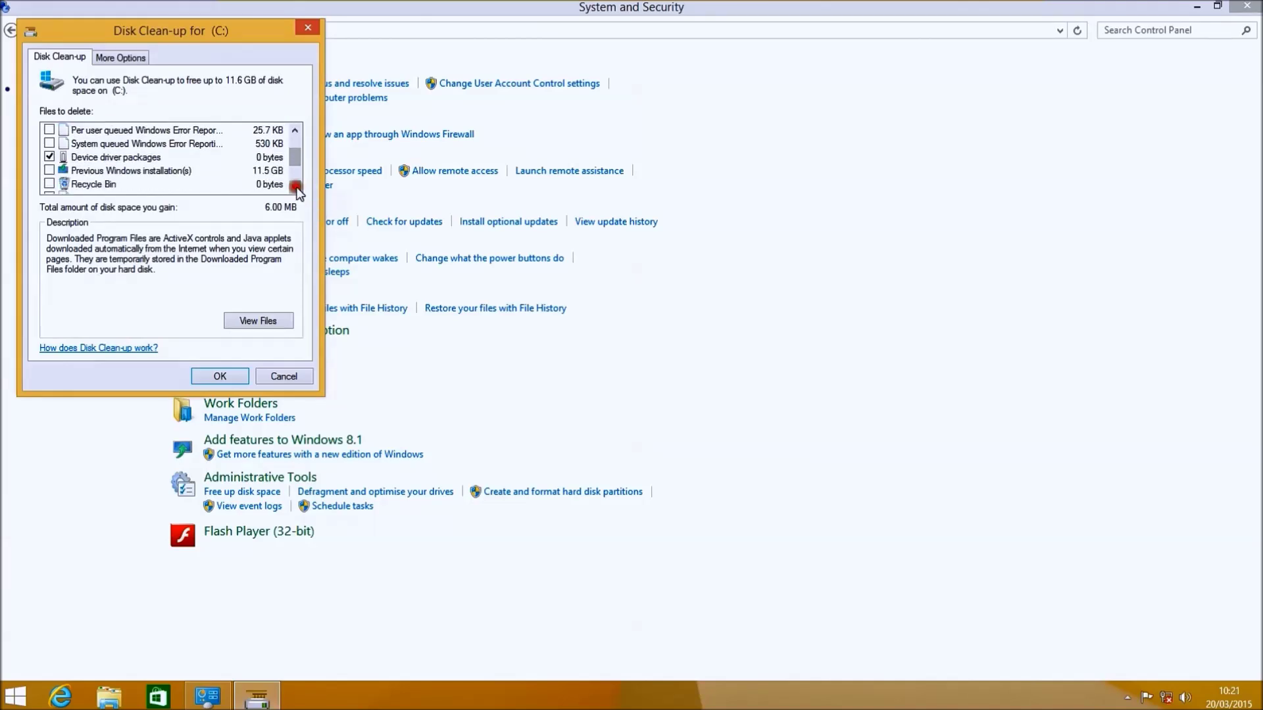
pyautogui.click(295, 186)
pyautogui.click(295, 187)
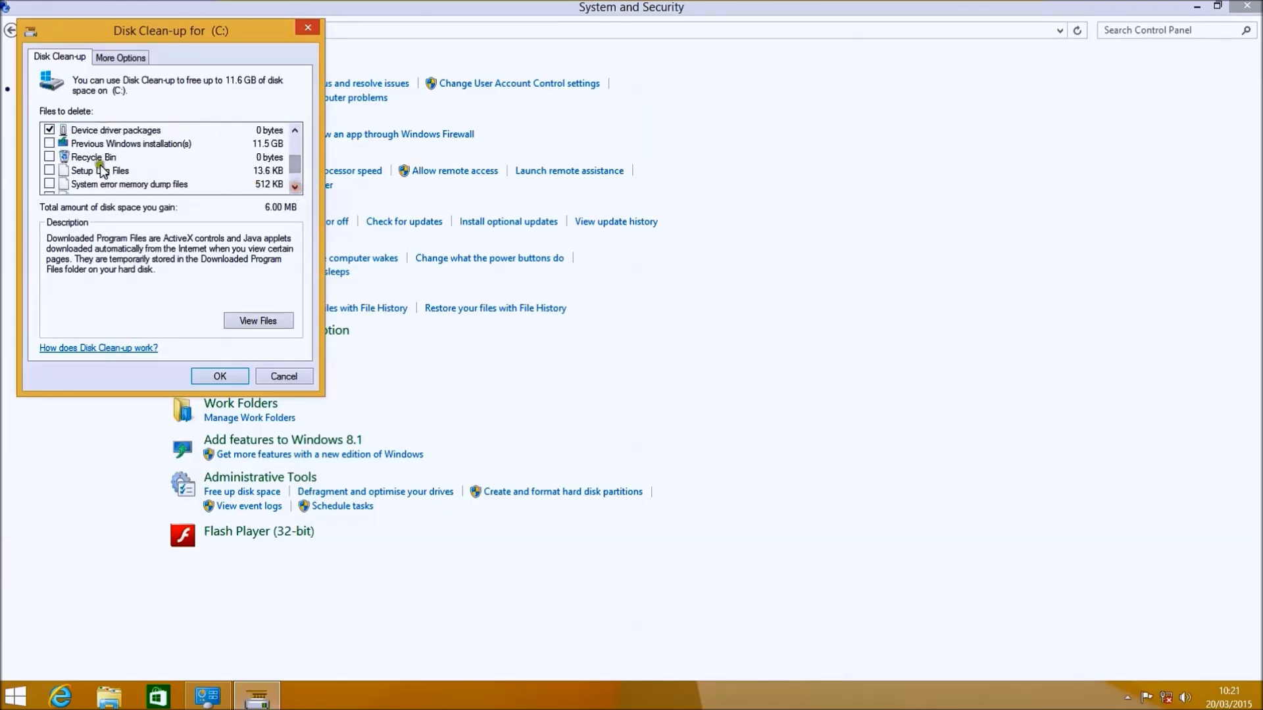
pyautogui.click(49, 143)
pyautogui.click(237, 378)
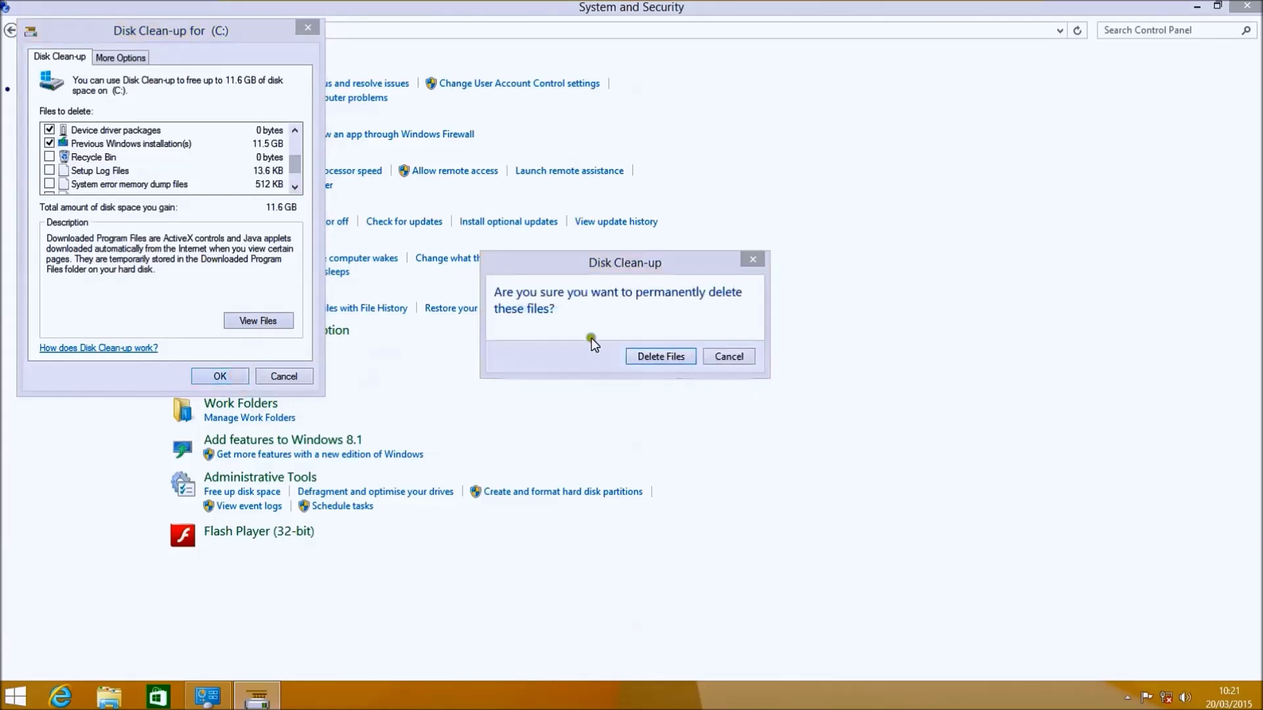
pyautogui.click(659, 356)
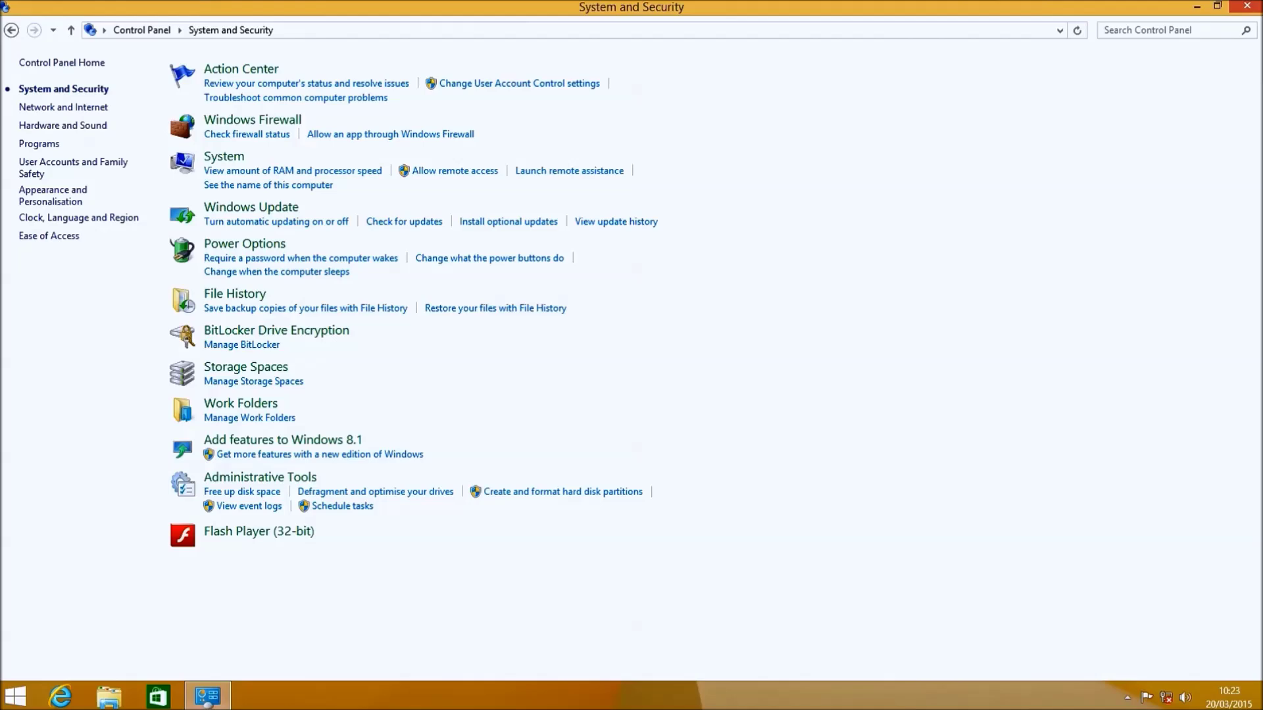
# Check that Local Disk (C:) shows five folders, no Windows.old, 48.2 GB free, then close all windows
pyautogui.moveTo(1135, 3)
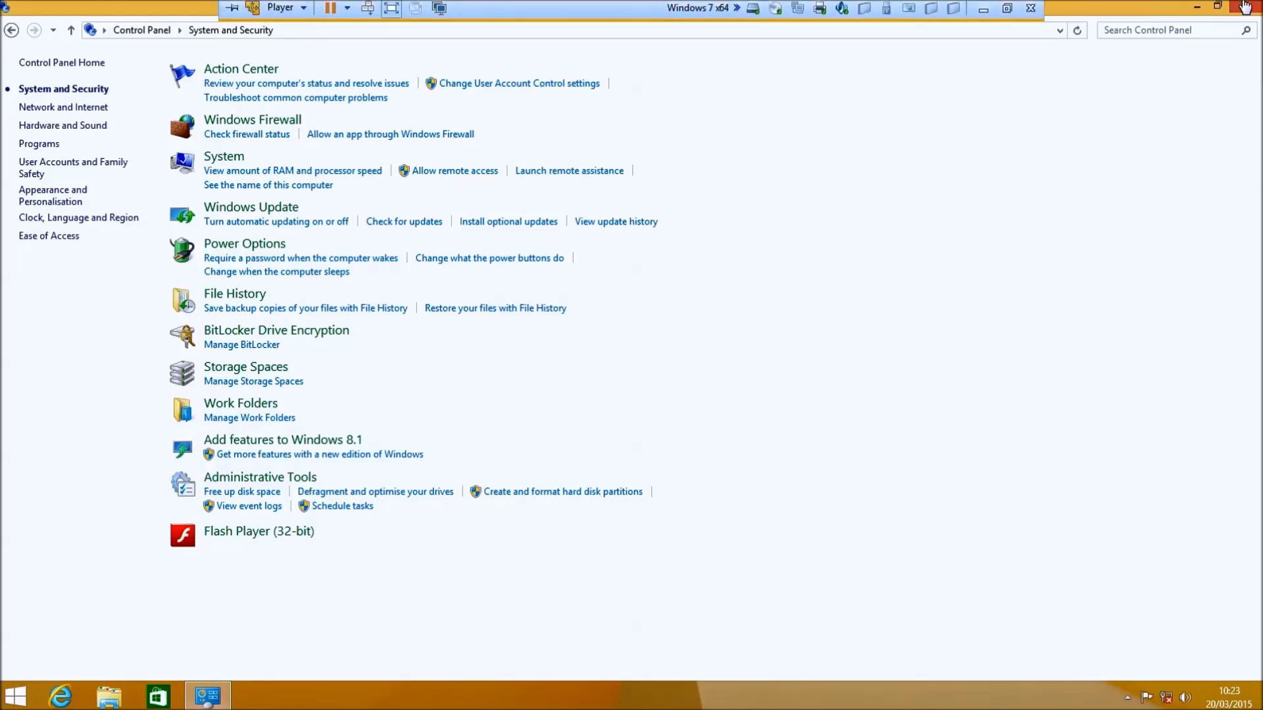
pyautogui.click(1247, 7)
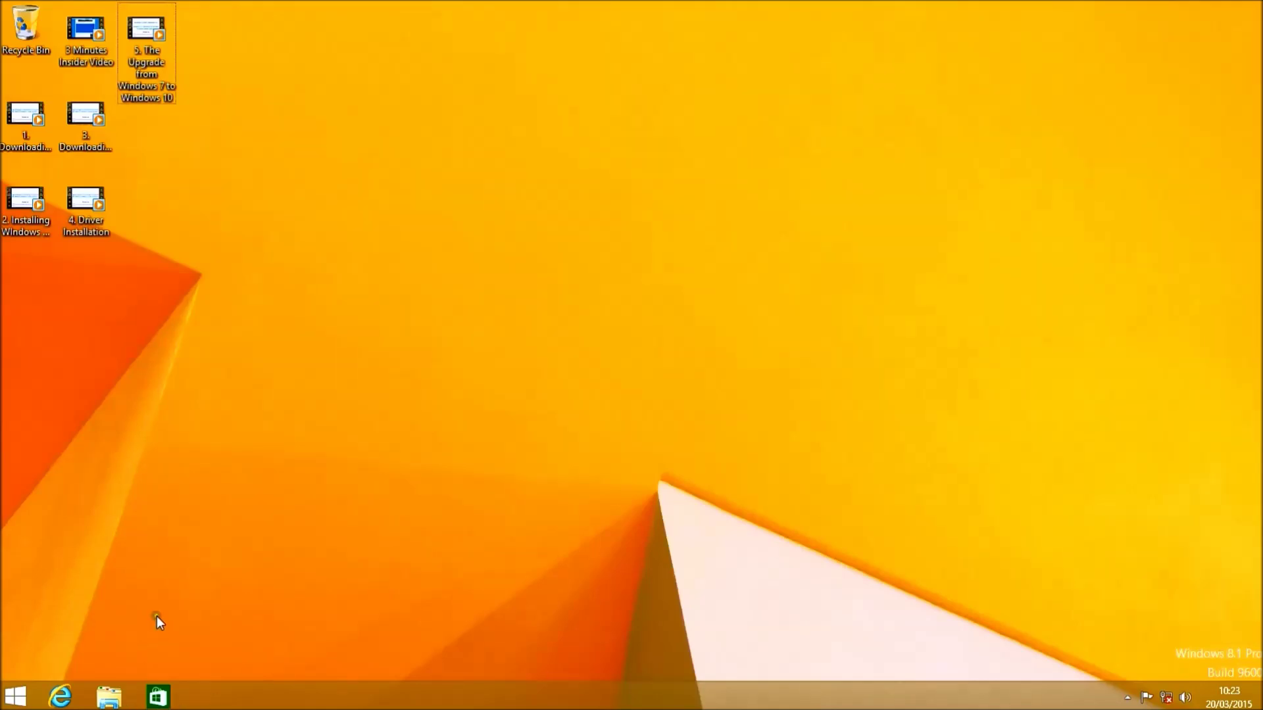
pyautogui.press('super+e')
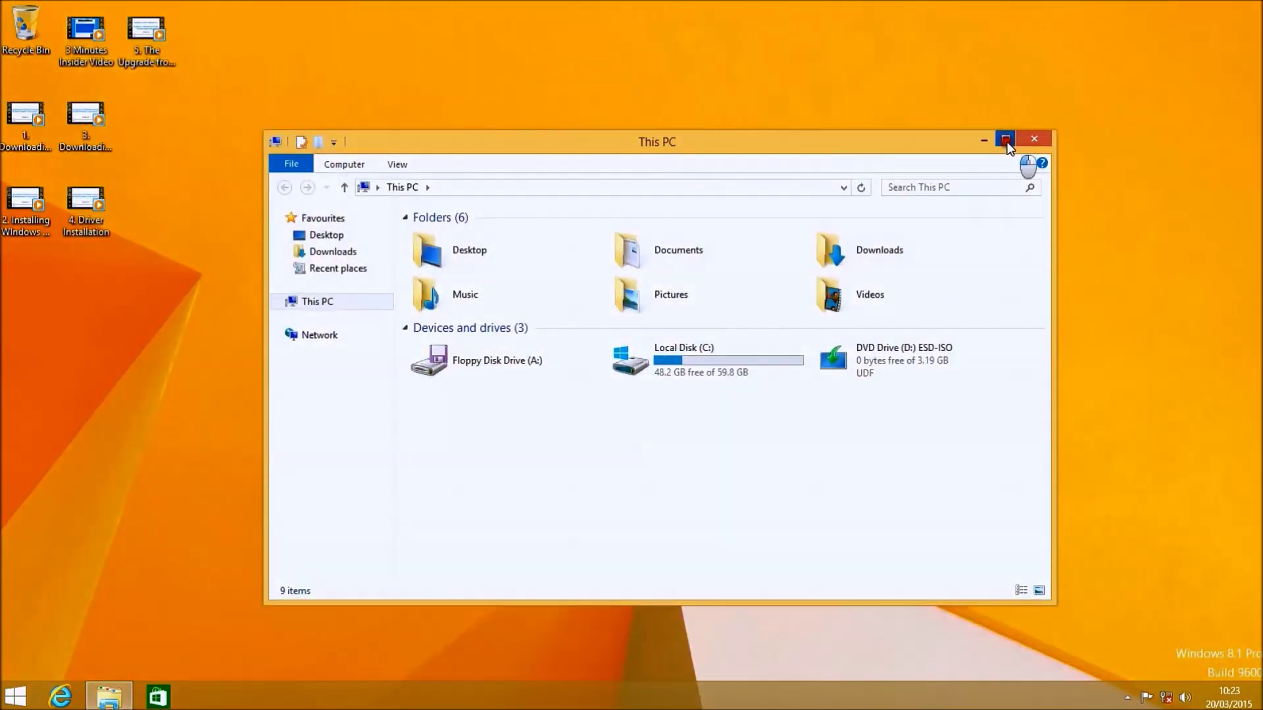
pyautogui.click(1005, 138)
pyautogui.doubleClick(429, 223)
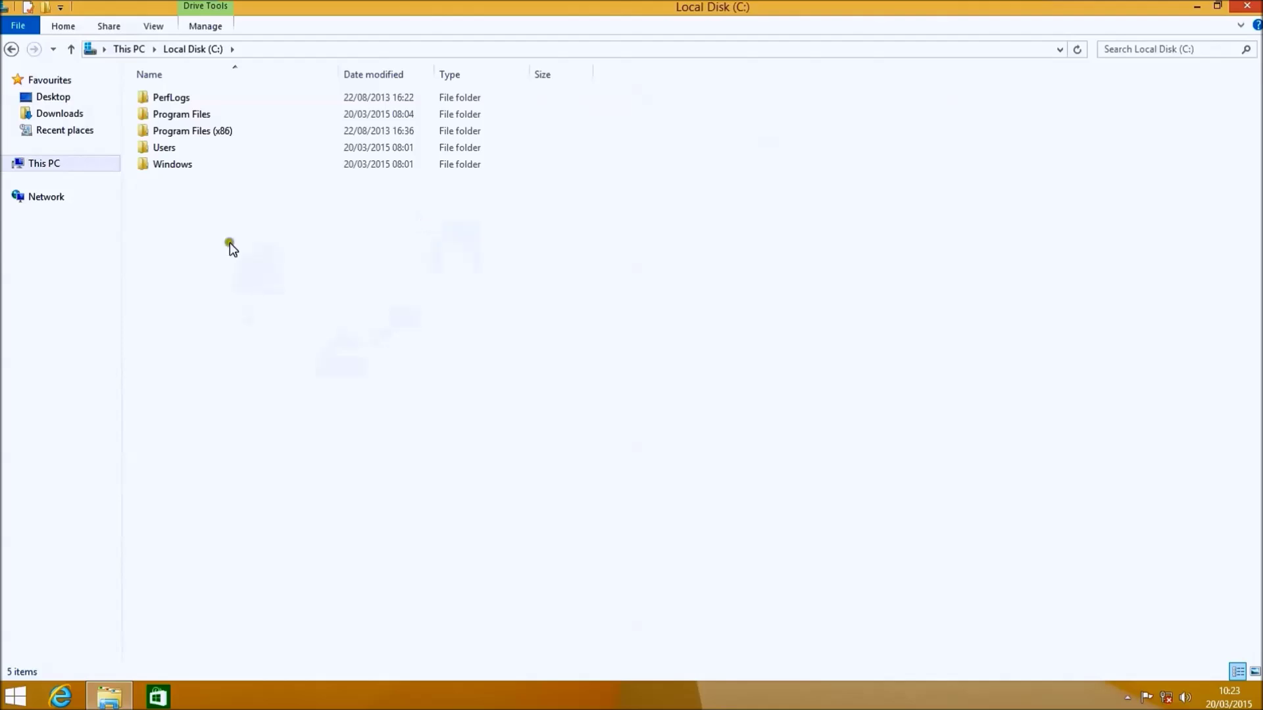
pyautogui.press('Down')
pyautogui.click(1254, 7)
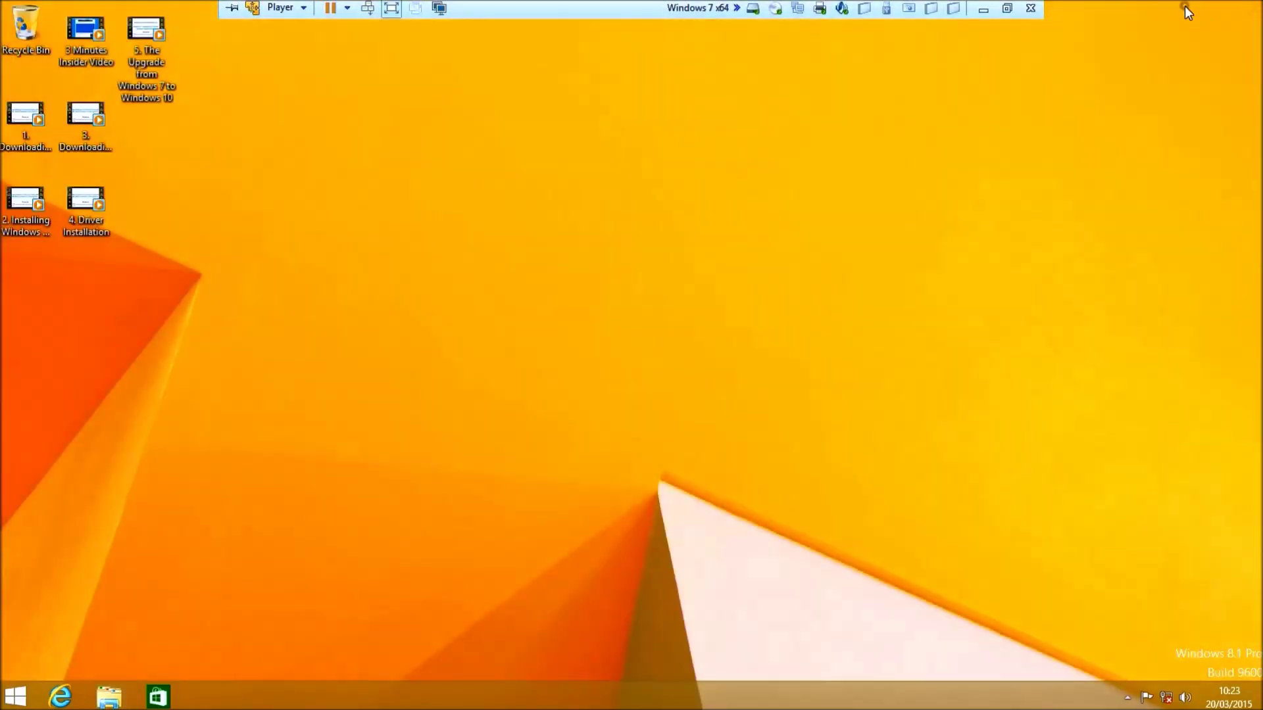